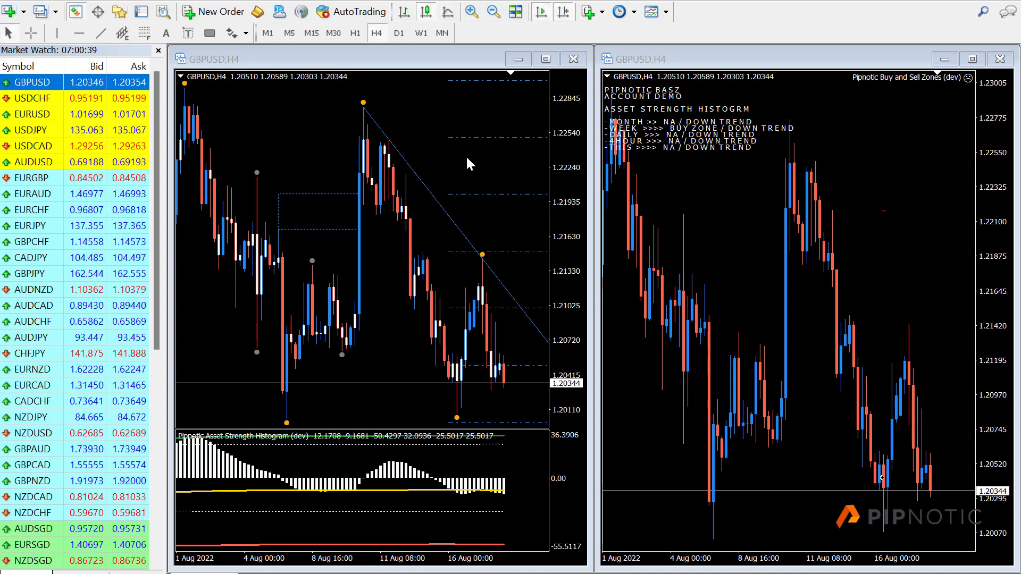
Step: Zoom out both GBPUSD H4 charts to show price history back to 13 July 2022
left_click(492, 126)
left_click(493, 11)
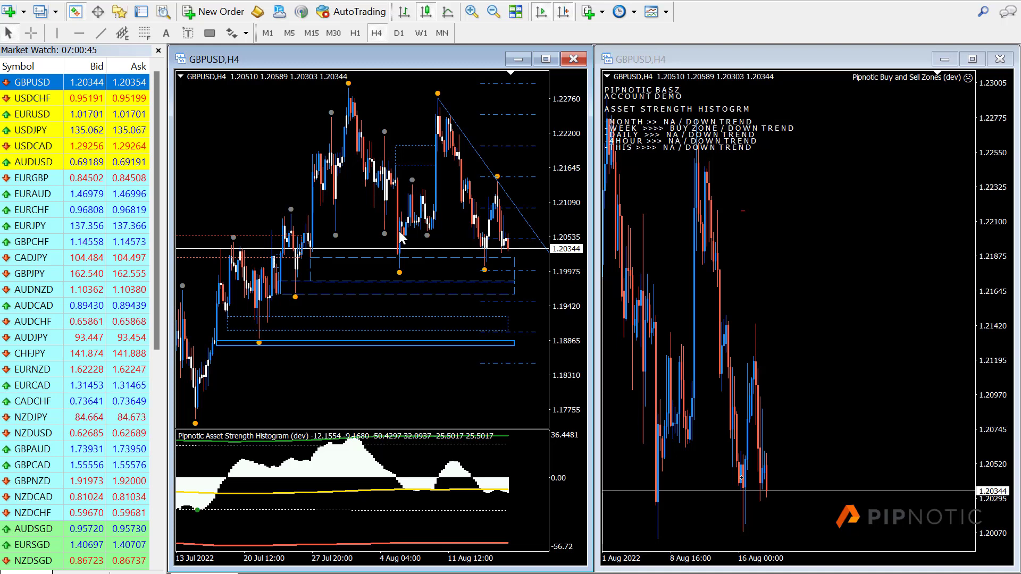
left_click(722, 280)
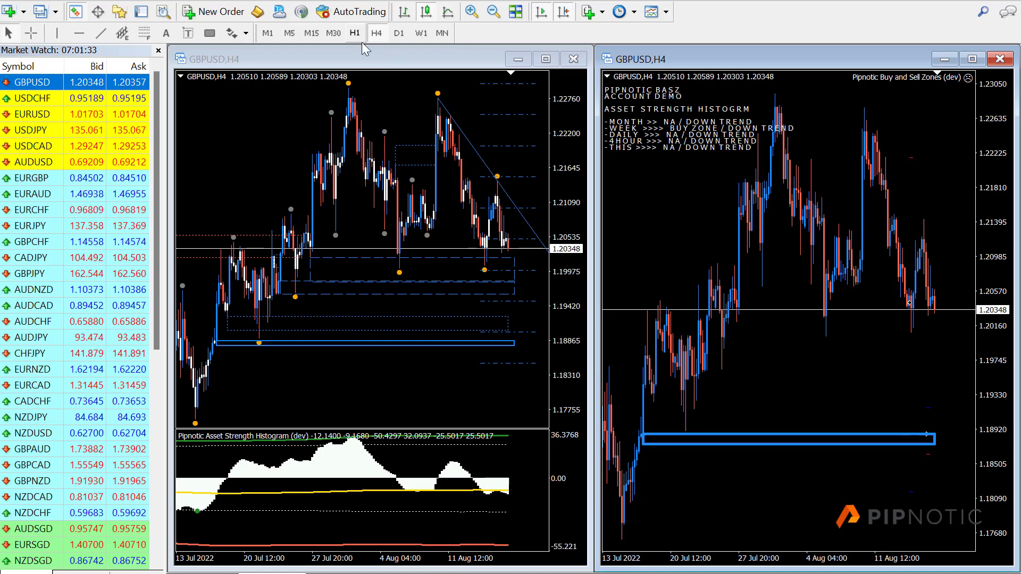
Step: Maximize the GBPUSD strength histogram chart, review it on the H1, M30 and M15 timeframes, and return to H4
key("ctrl+F10")
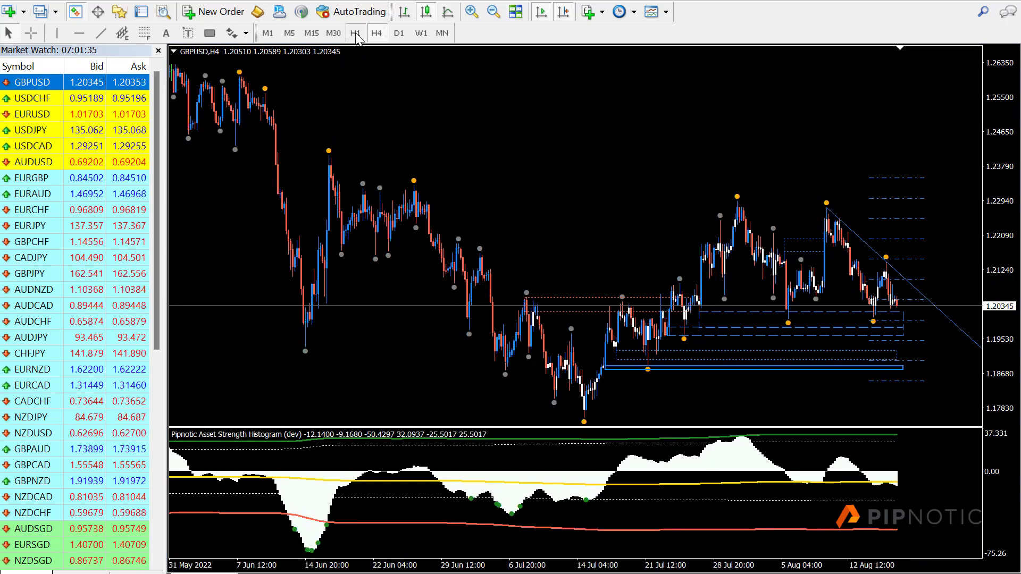
left_click(355, 33)
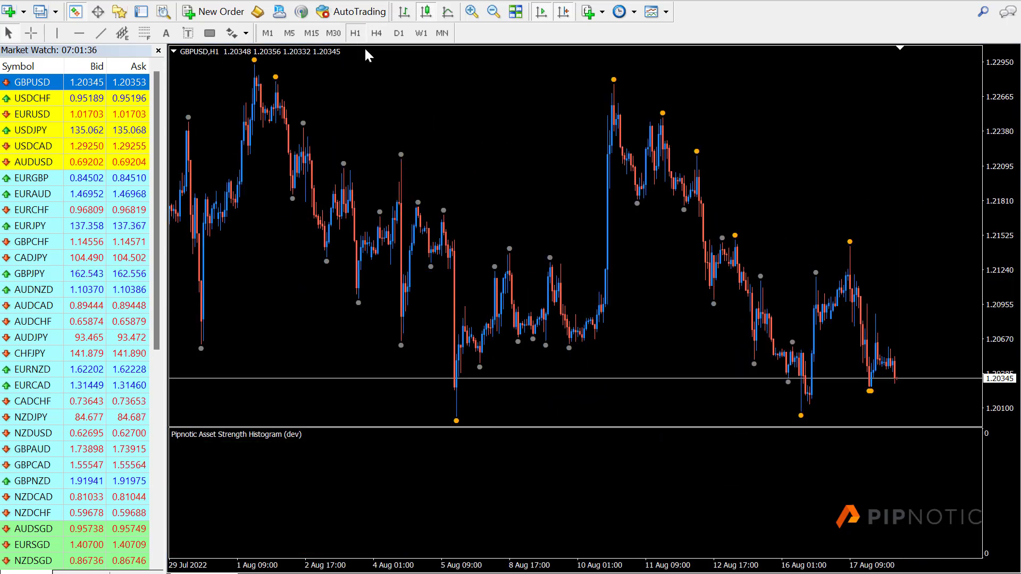
left_click(333, 33)
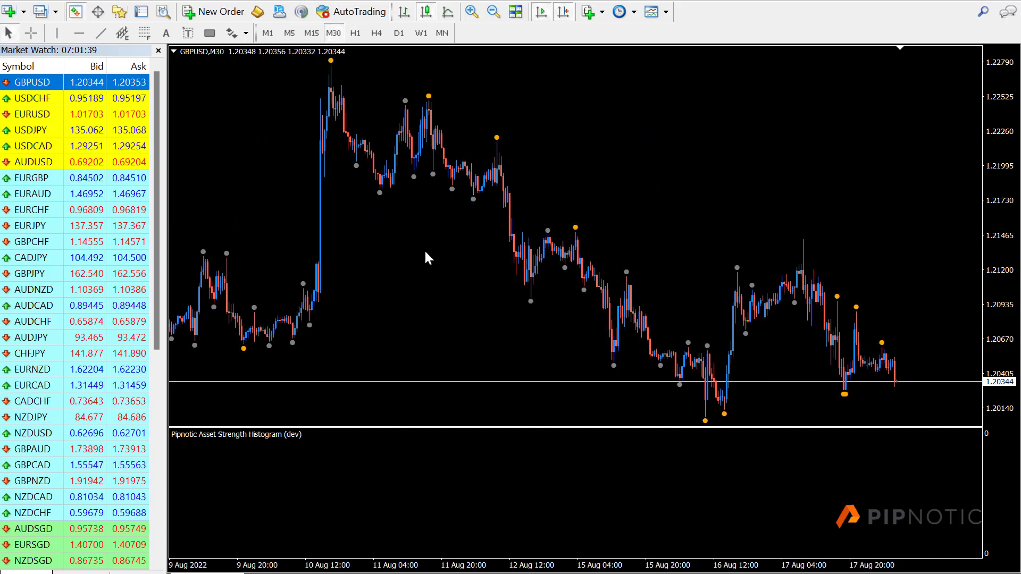
left_click(312, 33)
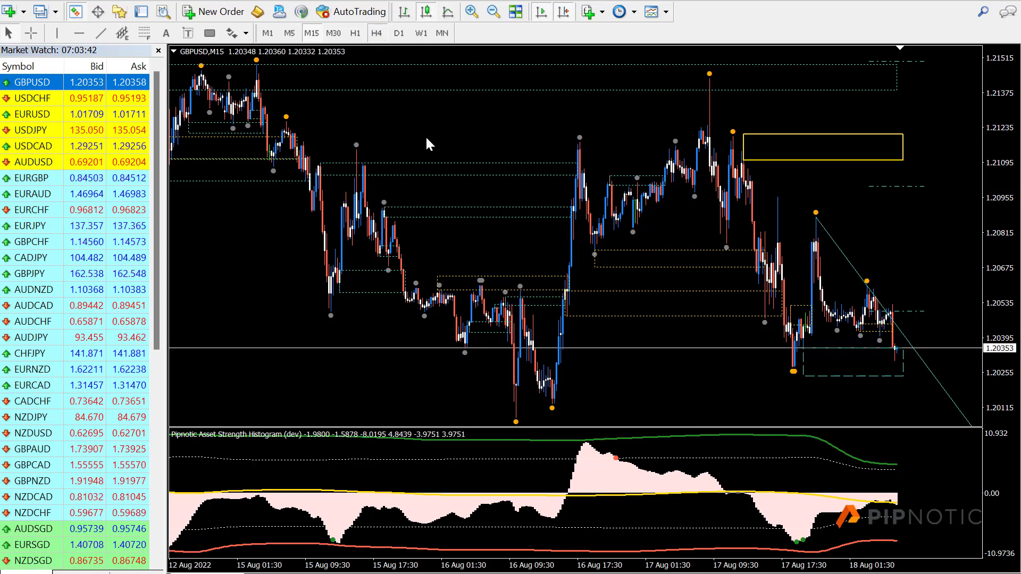
left_click(376, 33)
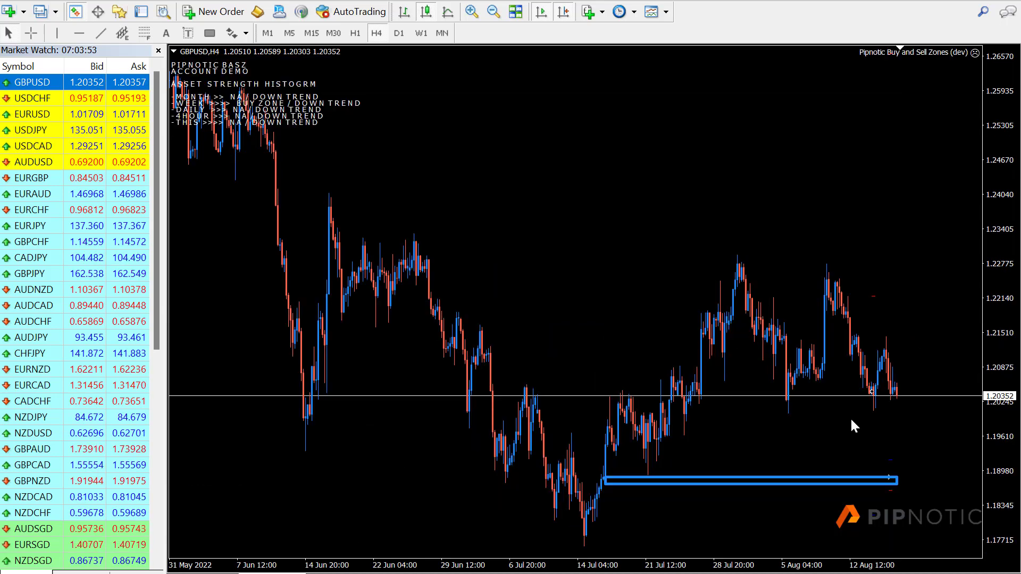
Step: Set StopMultiplier to 3 in the inputs of the Pipnotic Buy and Sell Zones expert on the GBPUSD chart
left_click(974, 54)
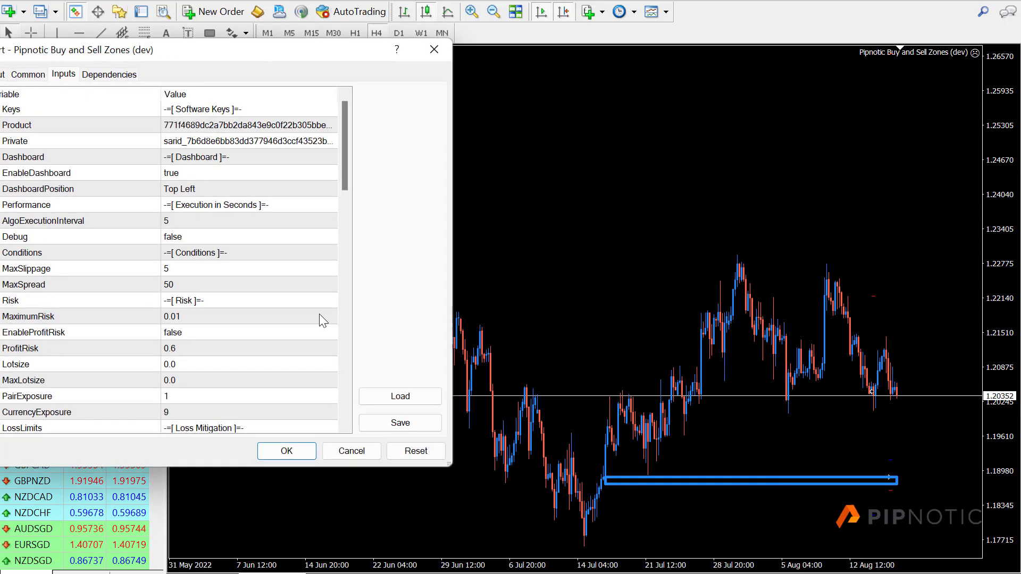
scroll(210, 319, "down", 6)
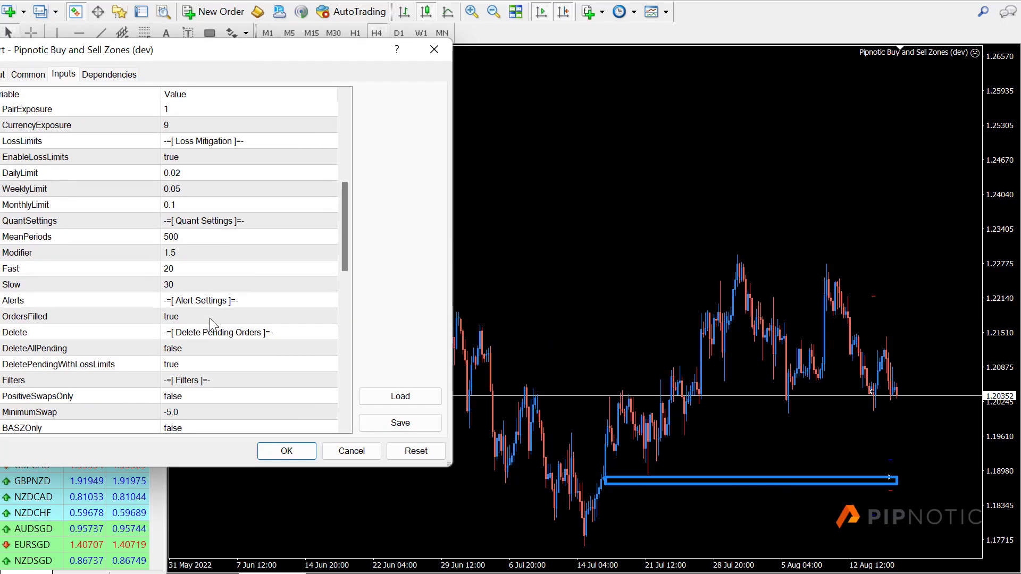
scroll(224, 230, "down", 3)
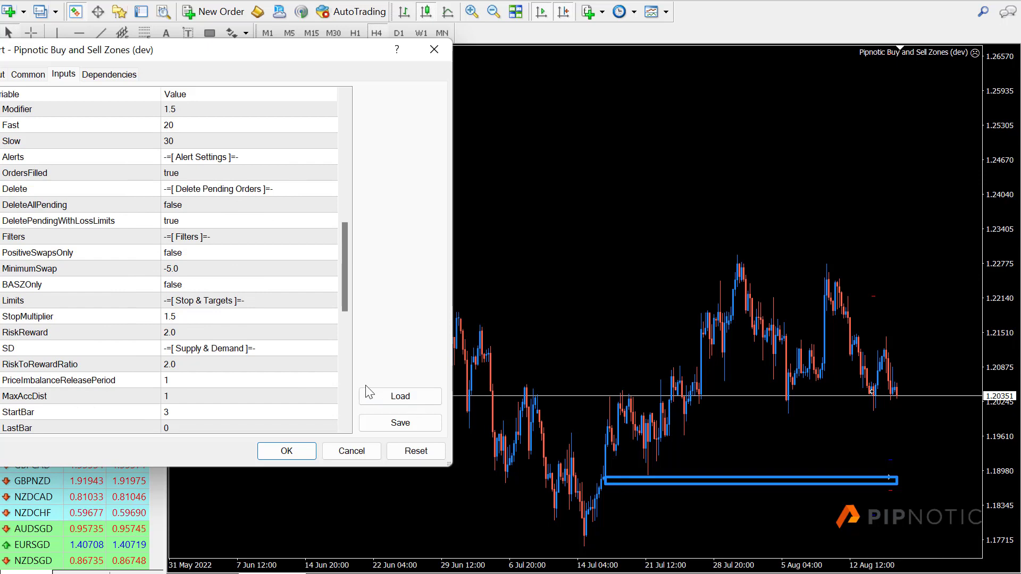
left_click(274, 314)
left_click(273, 315)
type("3")
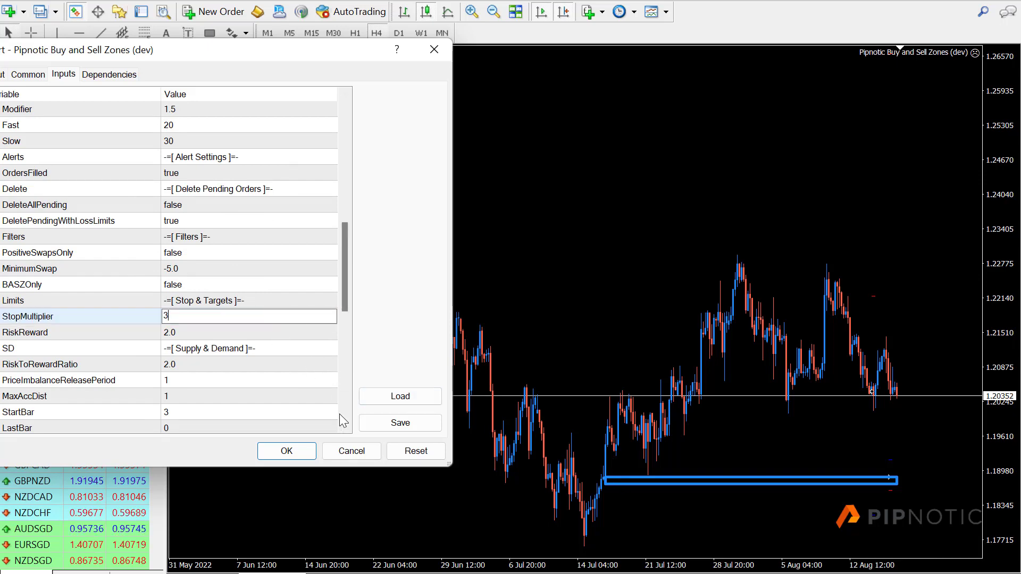
left_click(286, 451)
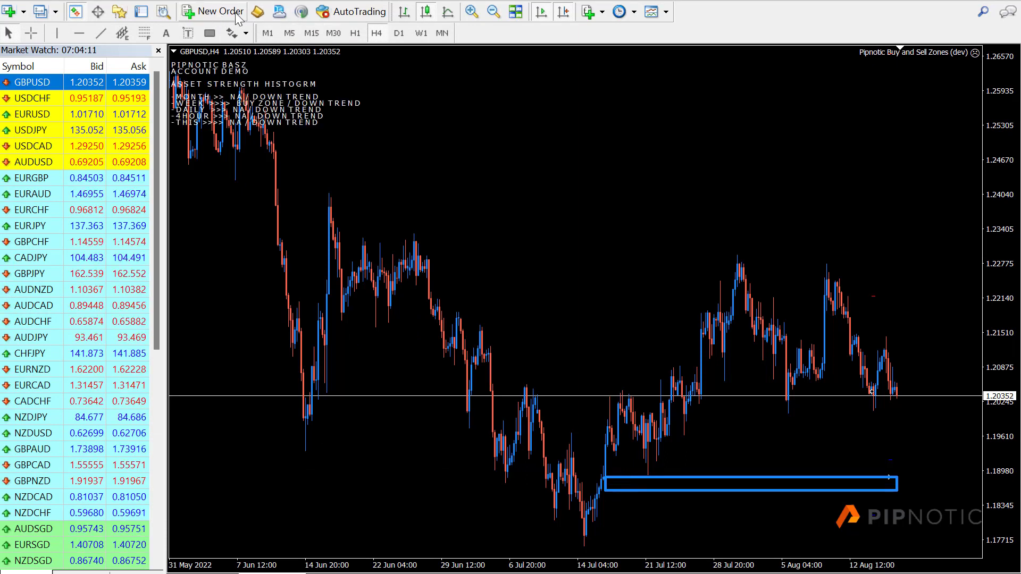
Step: Enable automated trading so the expert places its GBPUSD buy limit order, and disable automated trading again
left_click(347, 14)
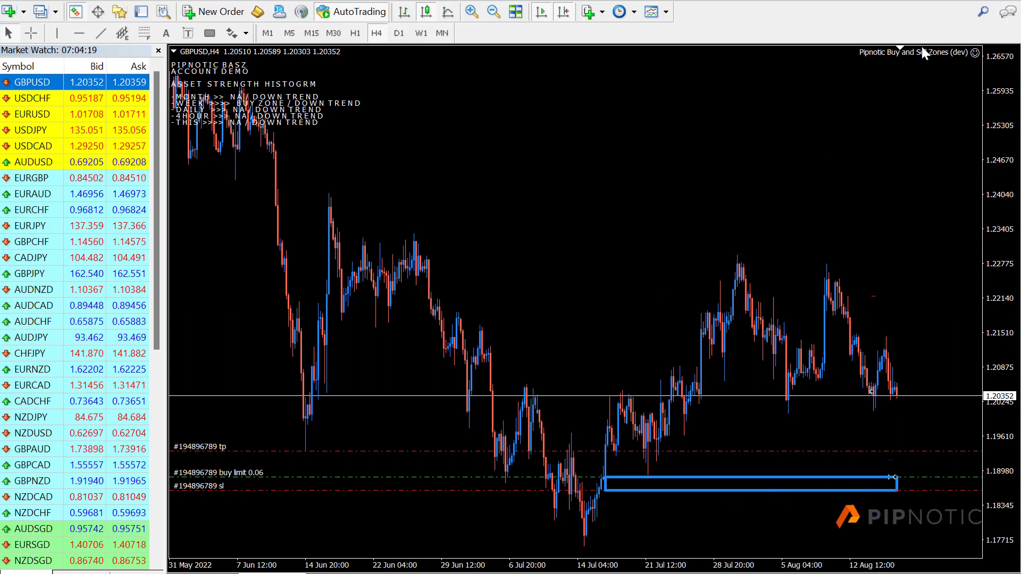
left_click(350, 12)
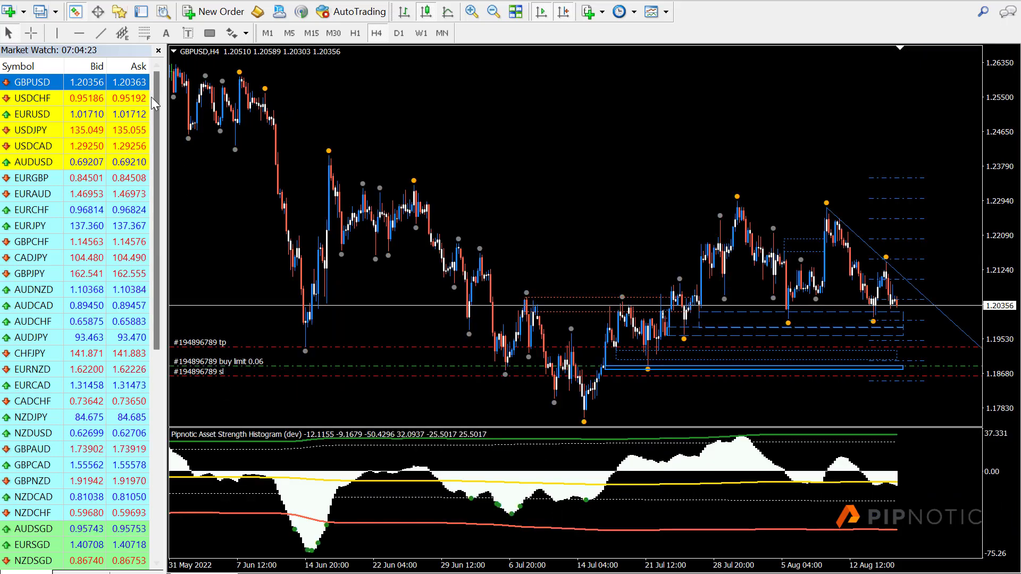
Step: Load USDCHF from the Market Watch list into the H4 chart
left_click_drag(149, 98, 347, 115)
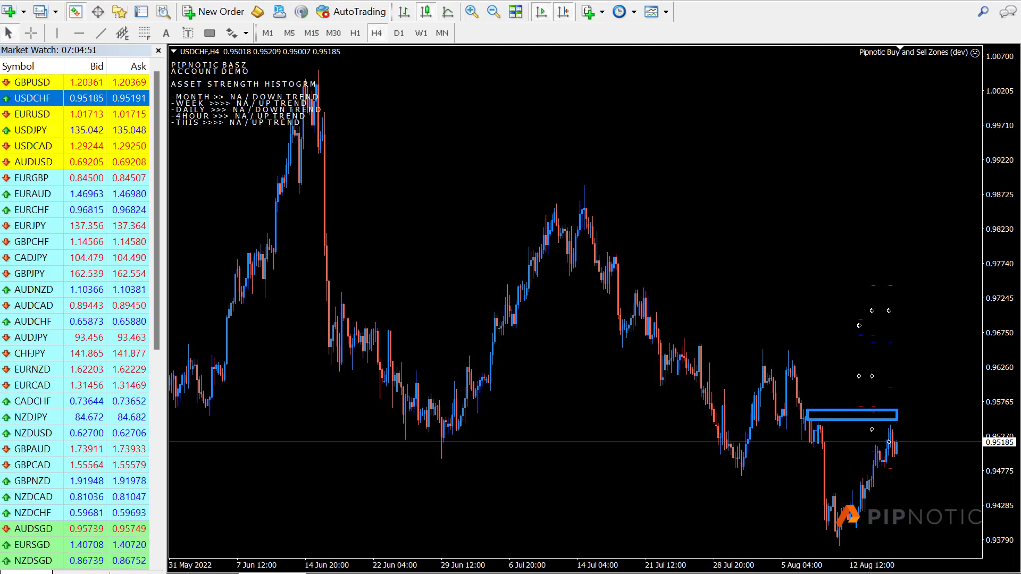
Step: Sketch a red rising zigzag and a white diagonal trend line over the USDCHF chart, and clear the annotations
mouse_move(379, 485)
left_mouse_down()
mouse_move(470, 280)
mouse_move(522, 348)
mouse_move(640, 127)
left_mouse_up()
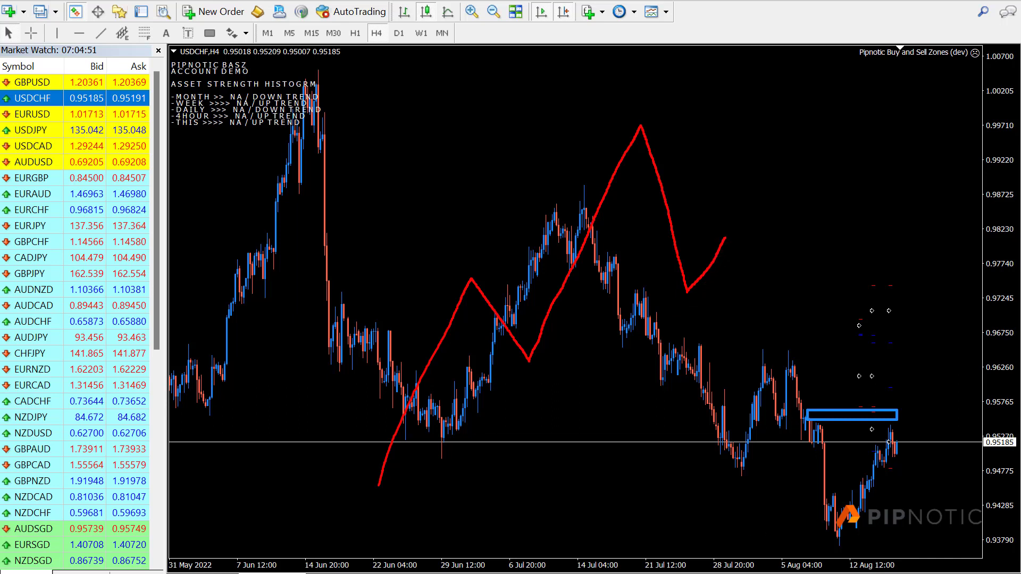
left_click_drag(358, 493, 800, 61)
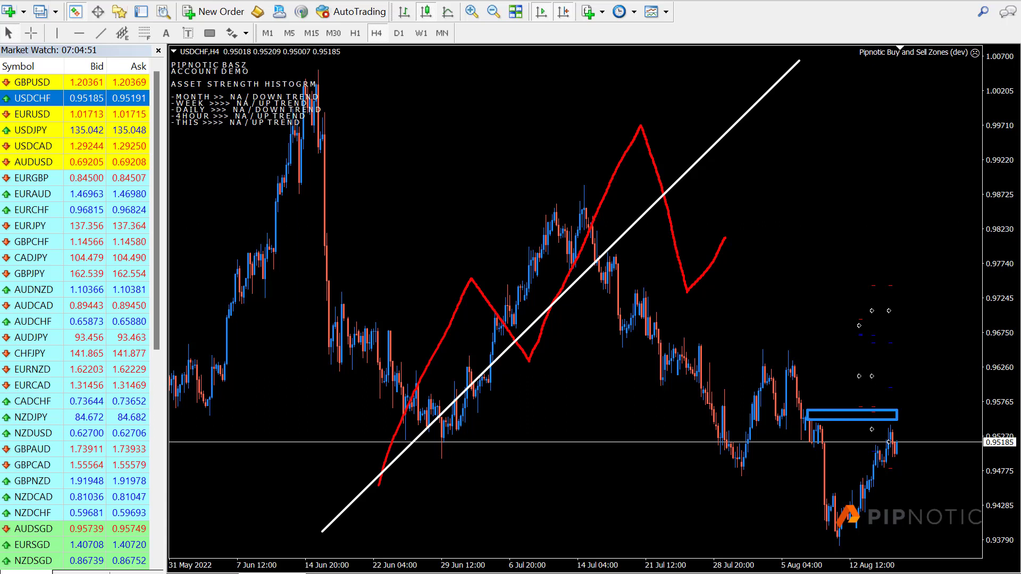
left_click_drag(227, 87, 258, 138)
key("Escape")
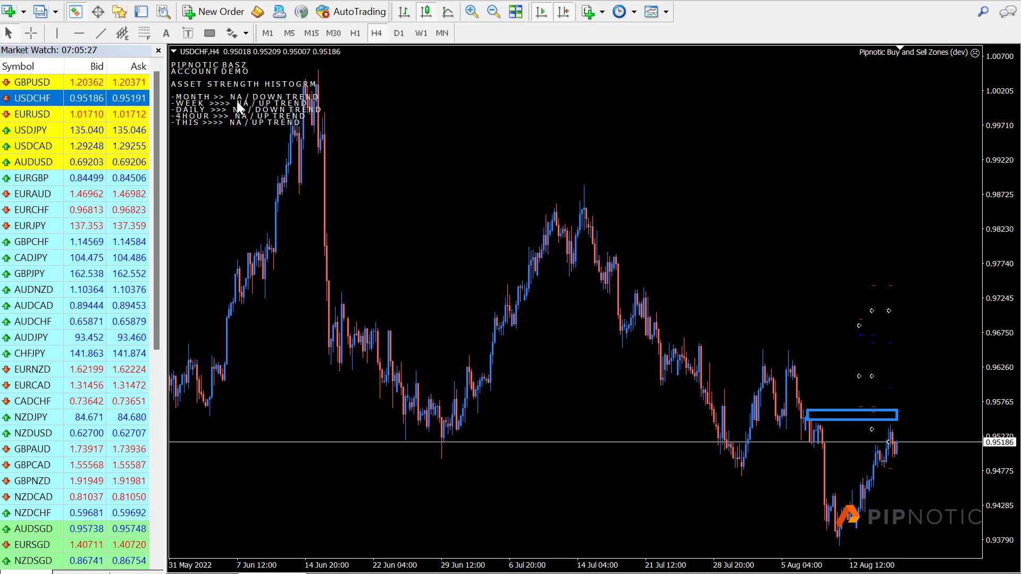
Step: Load EURUSD into the Buy and Sell Zones chart and switch it to the weekly timeframe
left_click(101, 111)
left_click_drag(234, 169, 234, 169)
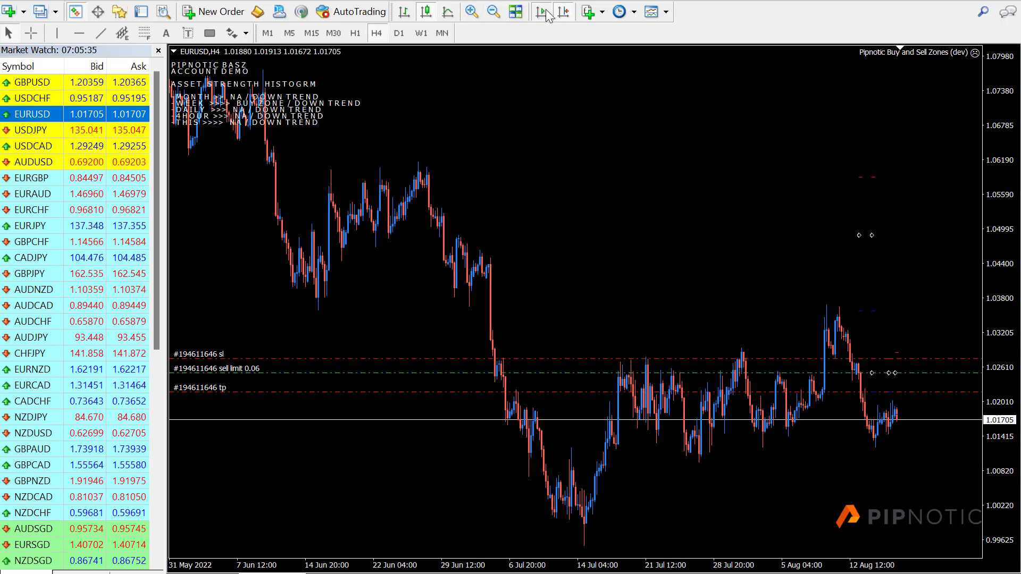
scroll(445, 168, "up", 5)
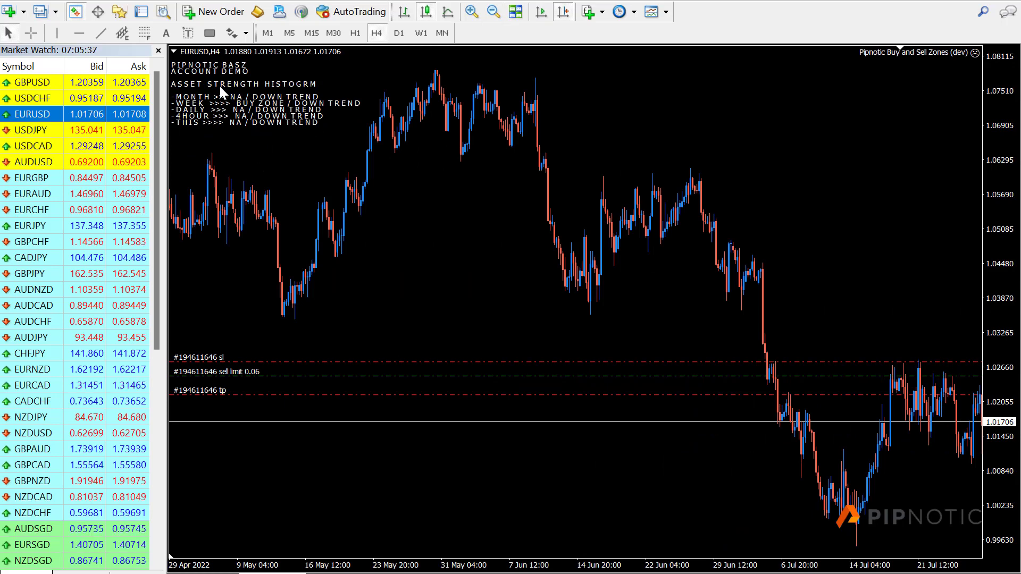
scroll(479, 208, "down", 5)
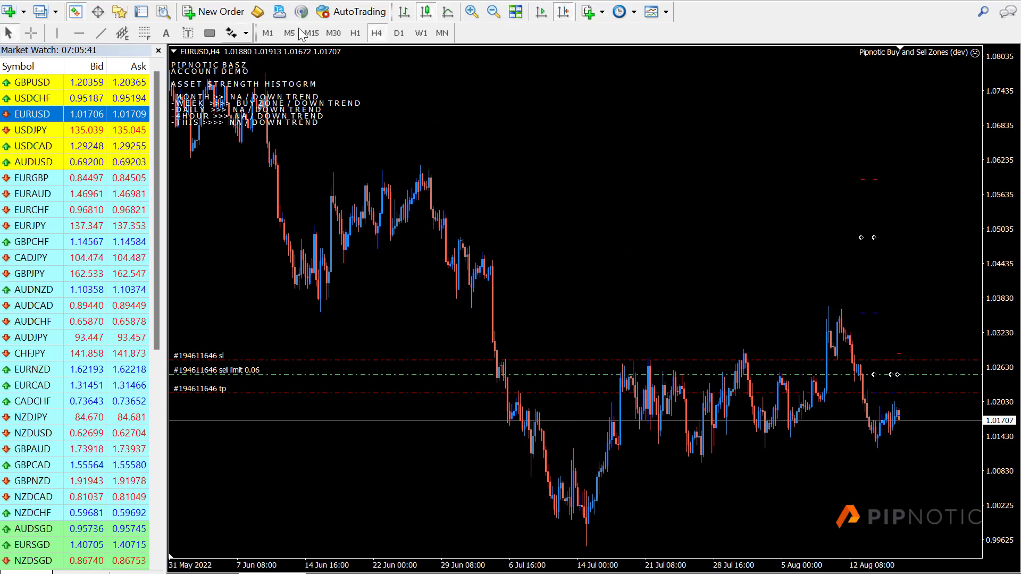
left_click(421, 34)
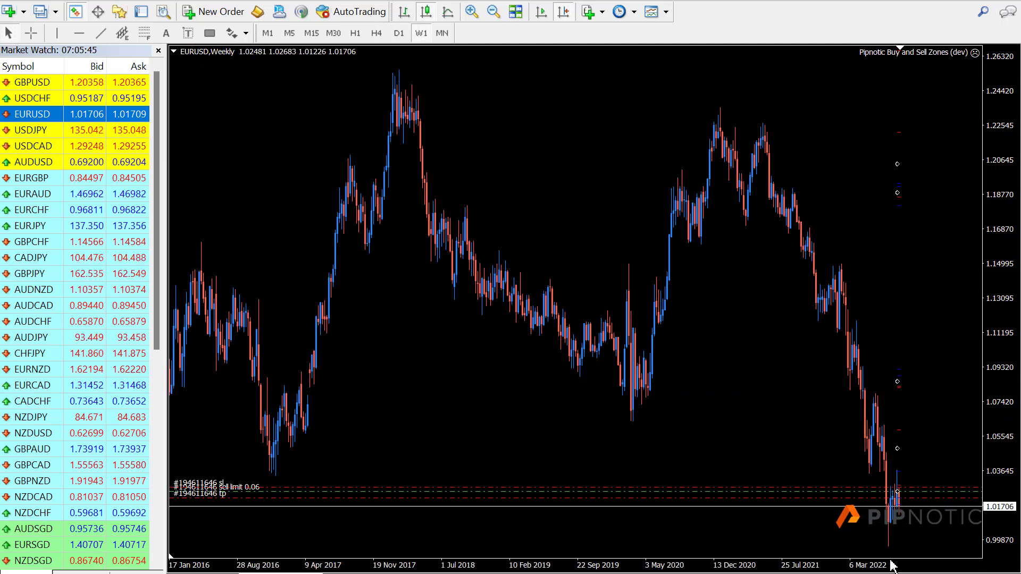
Step: Load EURUSD into the Asset Strength Histogram chart and set that chart to the weekly timeframe
key("ctrl+F6")
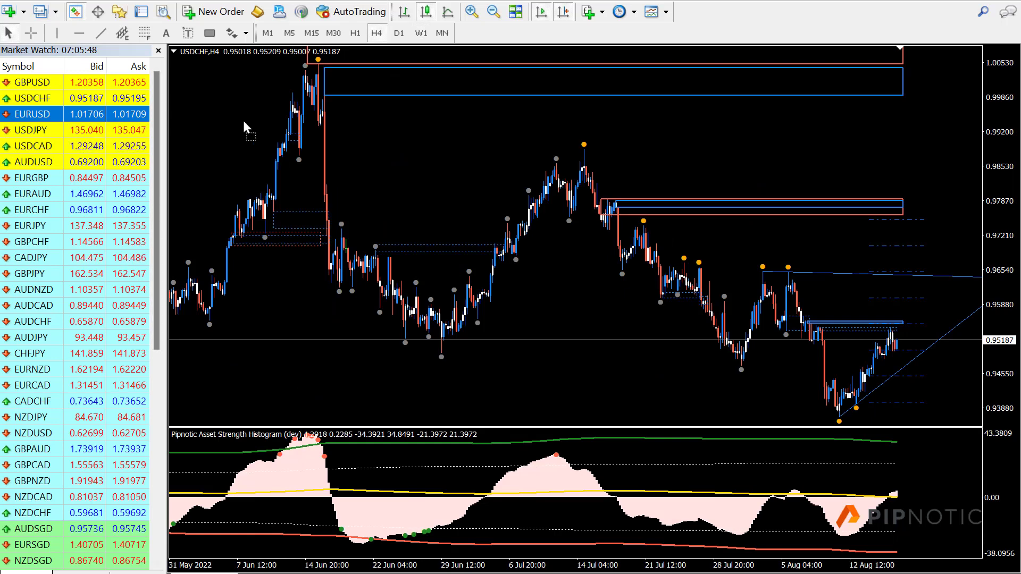
left_click_drag(125, 113, 329, 238)
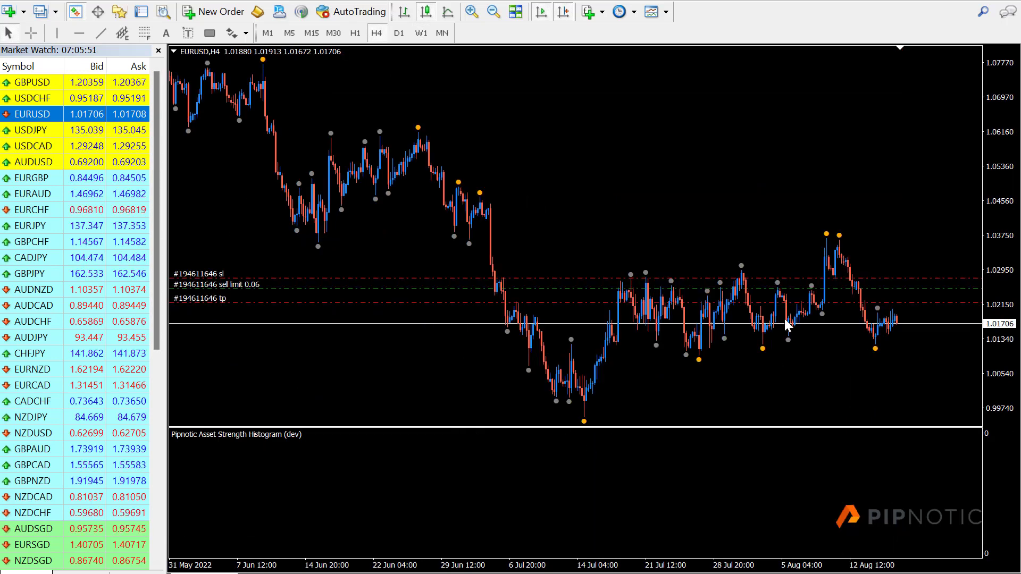
left_click(421, 33)
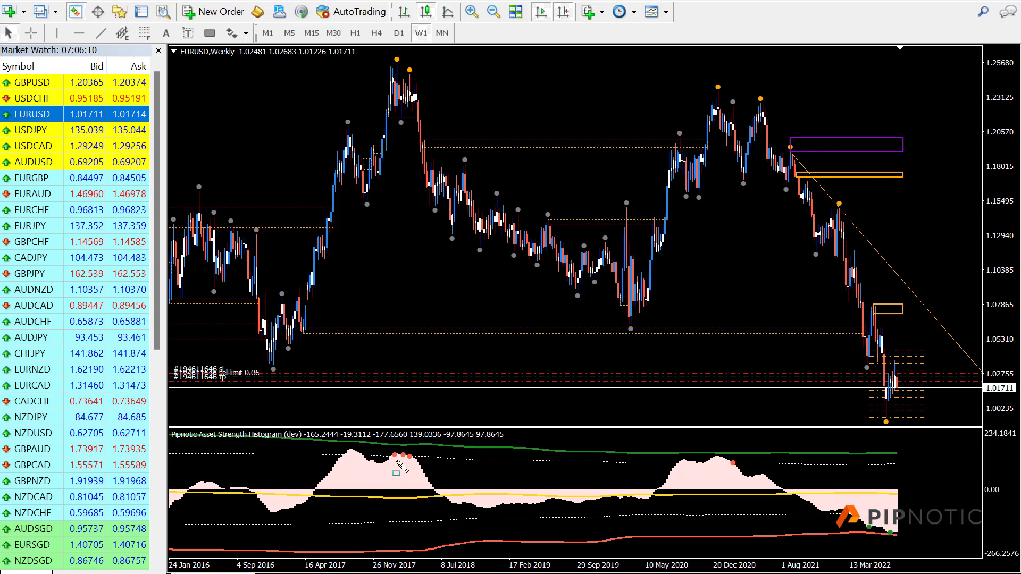
Step: Draw four narrow cyan rectangles linking the histogram's red and green signal dots to the matching EURUSD weekly price candles
left_click_drag(396, 457, 407, 51)
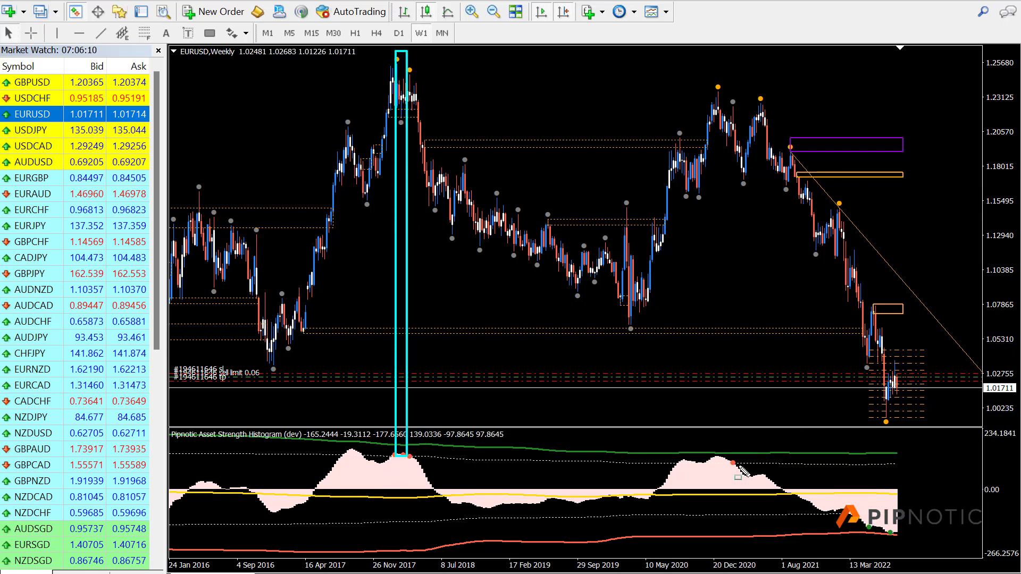
left_click_drag(727, 465, 734, 107)
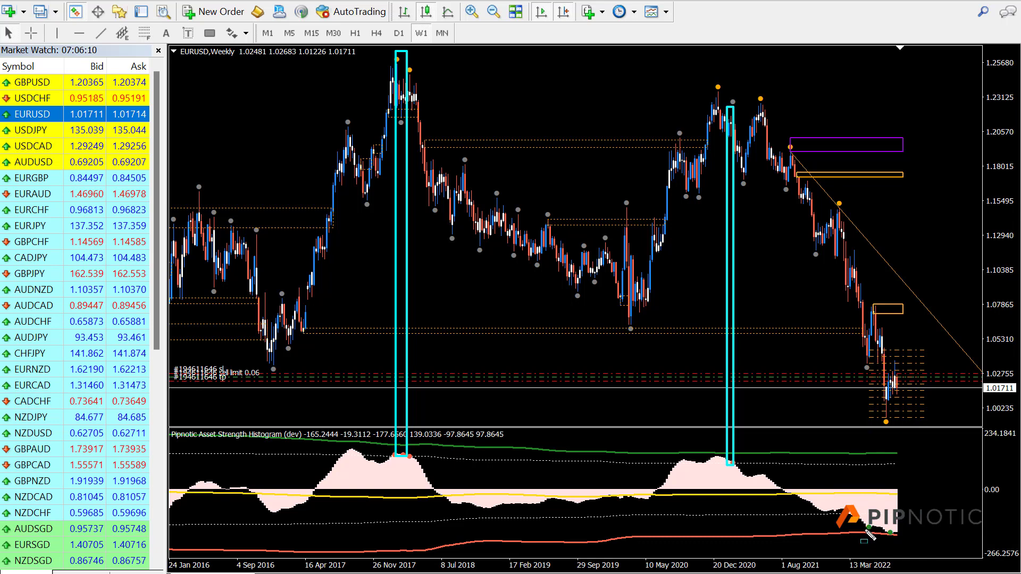
left_click_drag(866, 530, 864, 338)
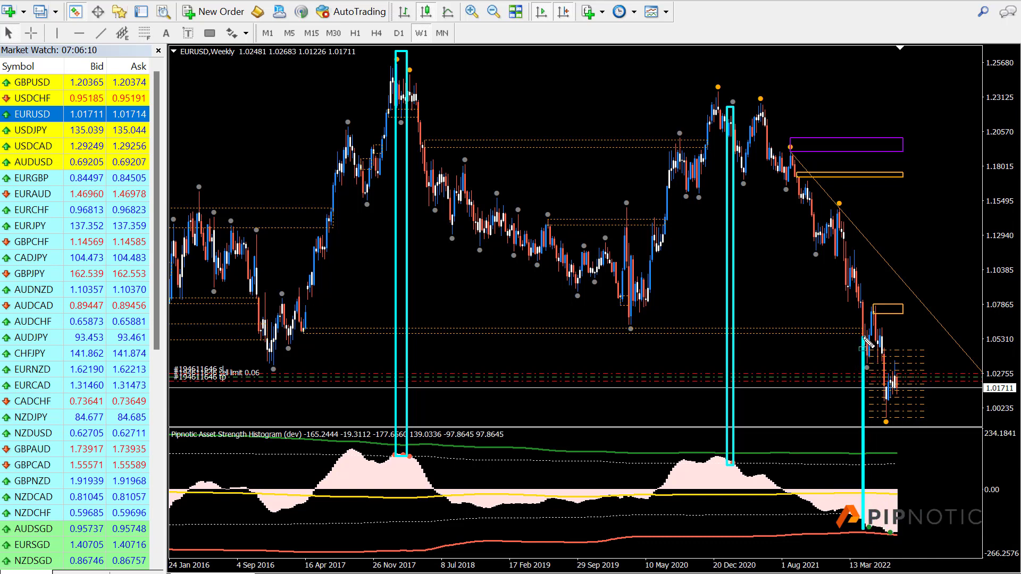
mouse_move(886, 536)
left_mouse_down()
mouse_move(918, 519)
mouse_move(892, 378)
left_mouse_up()
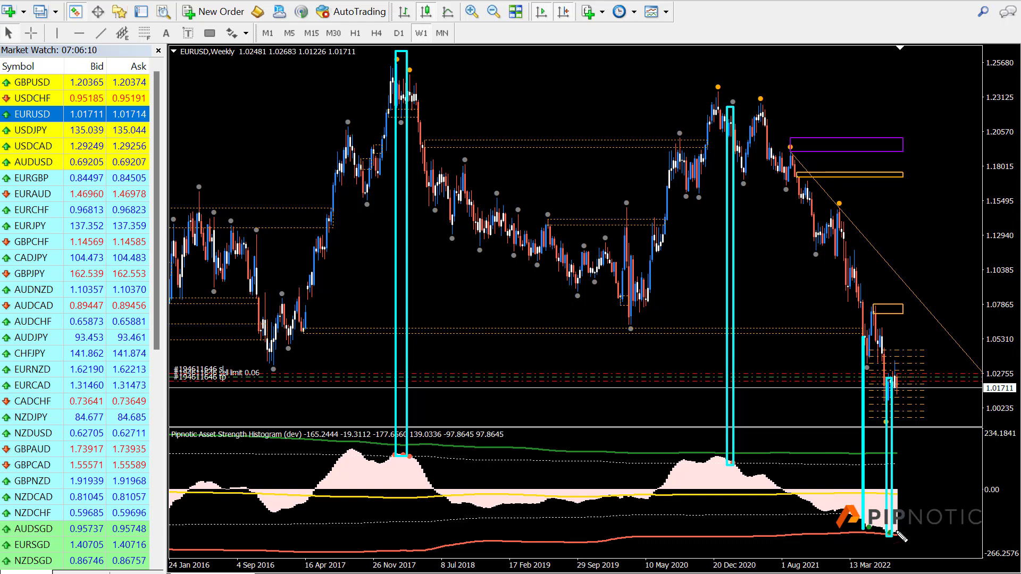
Step: Trace the histogram's wave cycles with red freehand curves, extending one upward past the latest bar
mouse_move(896, 531)
left_mouse_down()
mouse_move(932, 513)
mouse_move(963, 459)
mouse_move(932, 502)
mouse_move(880, 534)
mouse_move(705, 457)
mouse_move(665, 473)
mouse_move(644, 502)
mouse_move(452, 516)
mouse_move(359, 437)
mouse_move(298, 514)
mouse_move(209, 483)
mouse_move(150, 515)
left_mouse_up()
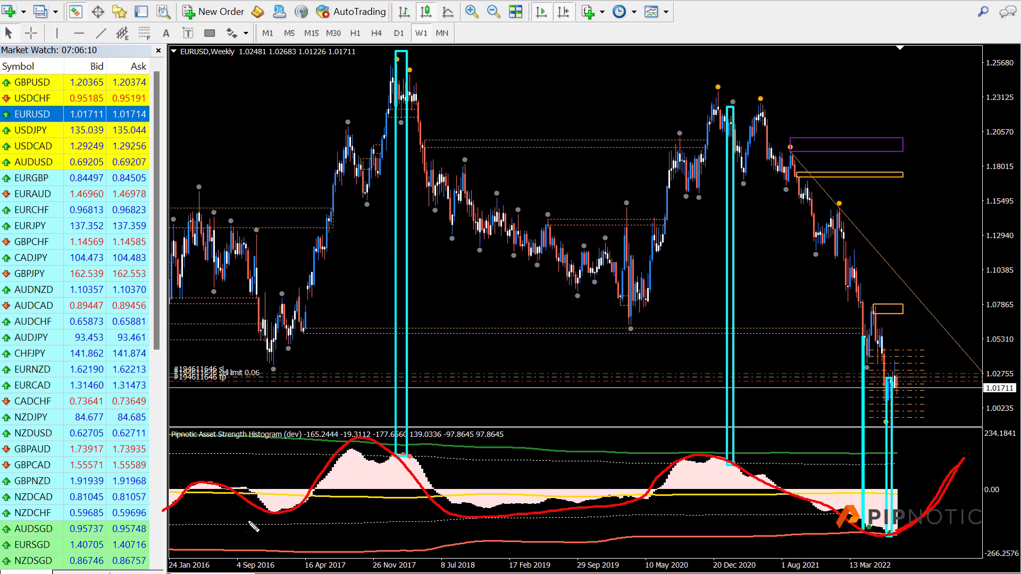
mouse_move(284, 515)
left_mouse_down()
mouse_move(318, 500)
mouse_move(346, 462)
mouse_move(384, 447)
mouse_move(414, 459)
left_mouse_up()
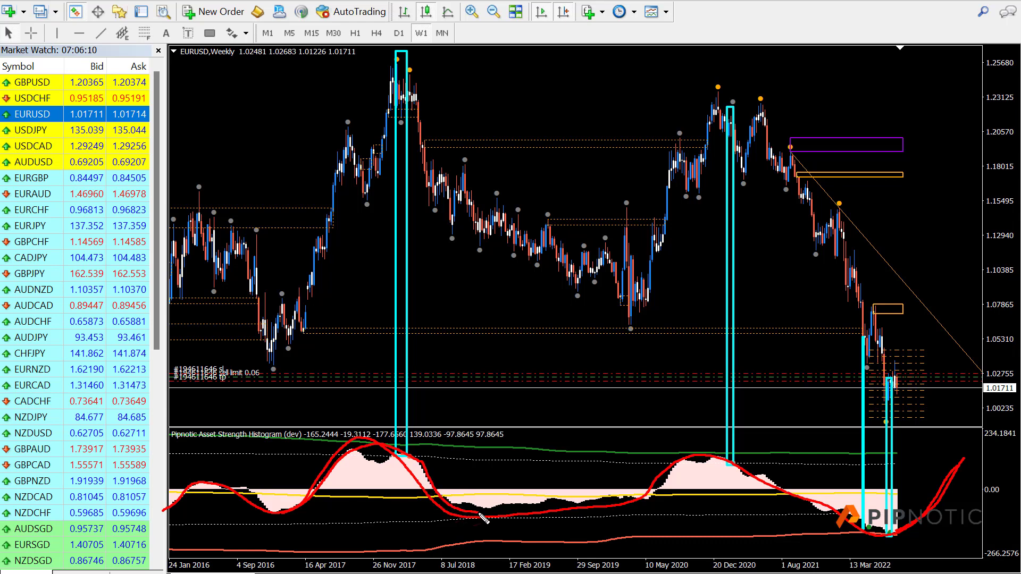
mouse_move(481, 517)
left_mouse_down()
mouse_move(591, 511)
mouse_move(652, 494)
mouse_move(700, 462)
mouse_move(767, 469)
mouse_move(872, 512)
left_mouse_up()
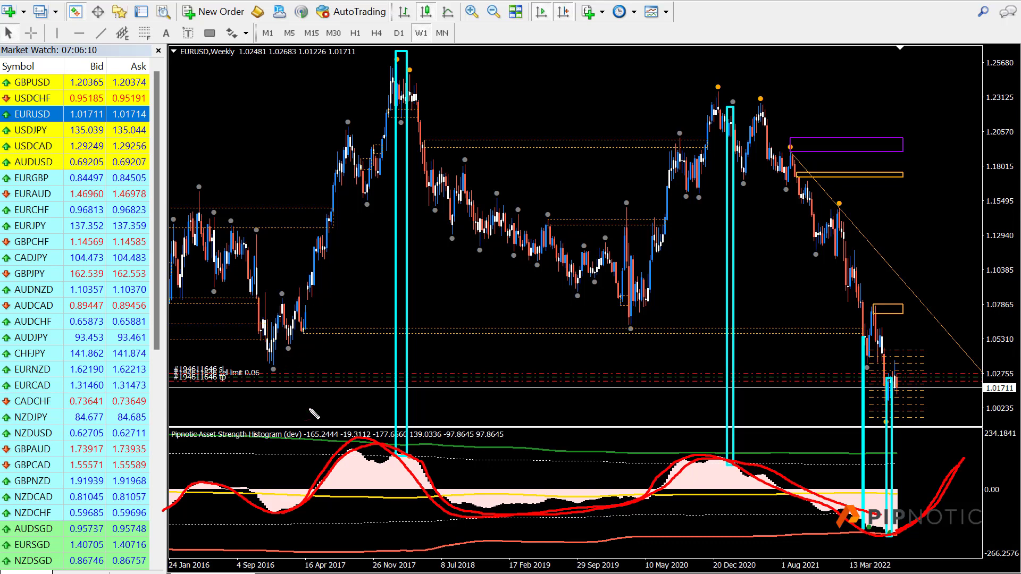
Step: Trace the major EURUSD weekly price swings with red freehand lines, and clear all annotations from the screen
left_click_drag(275, 370, 446, 43)
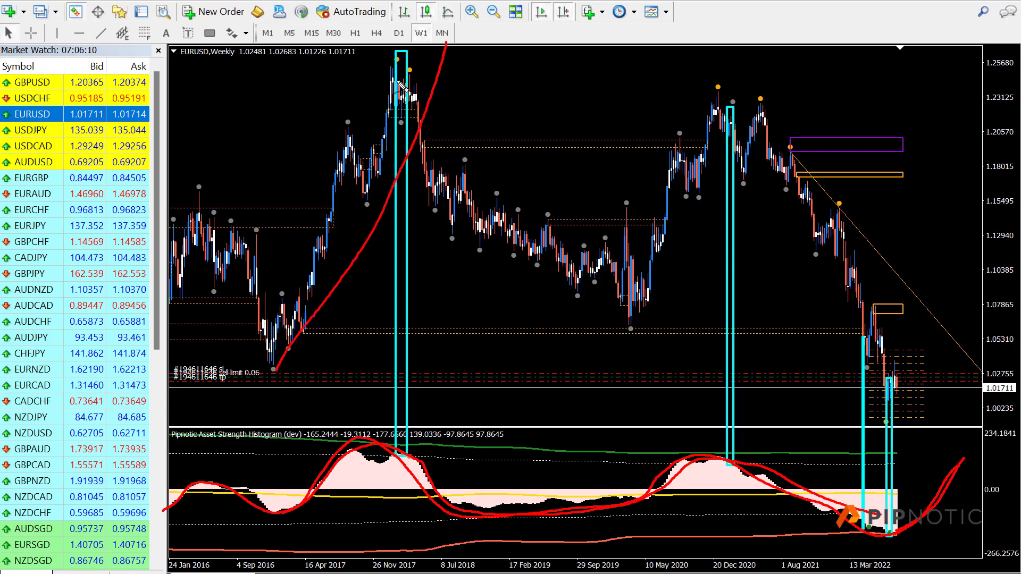
mouse_move(400, 84)
left_mouse_down()
mouse_move(628, 319)
mouse_move(713, 191)
mouse_move(736, 100)
mouse_move(903, 368)
left_mouse_up()
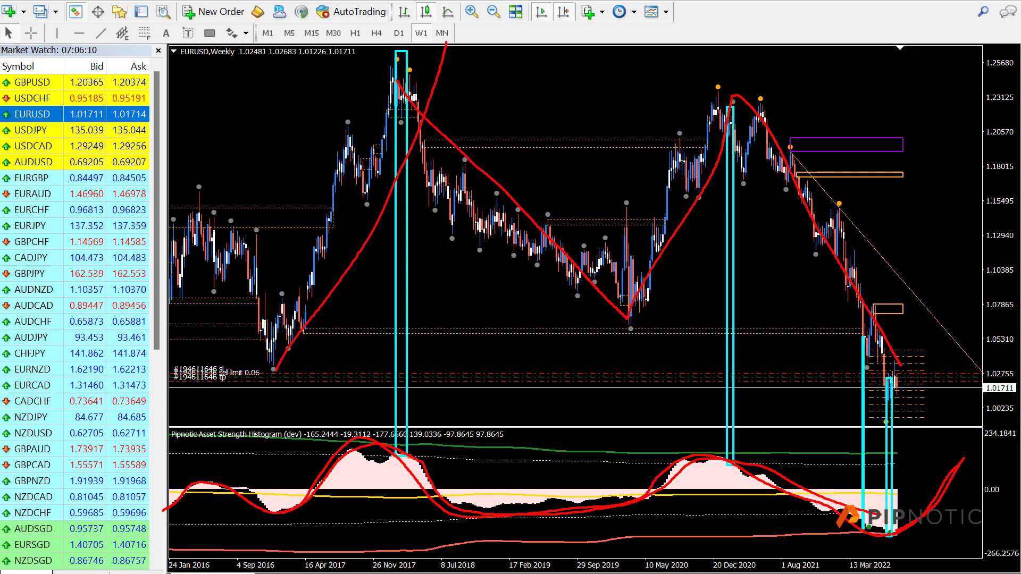
key("Escape")
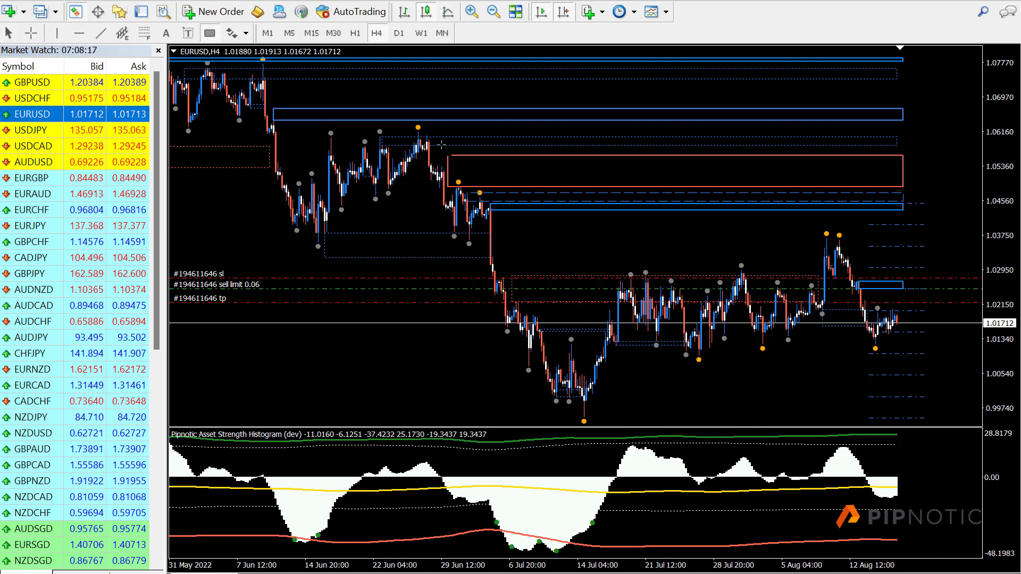
Step: Draw a blue rectangle around the H4 sideways range from about 1.02841 to 1.00916, and trace its swings with a white zigzag extending below it
mouse_move(605, 354)
left_mouse_down()
mouse_move(814, 285)
mouse_move(906, 274)
left_mouse_up()
double_click(906, 274)
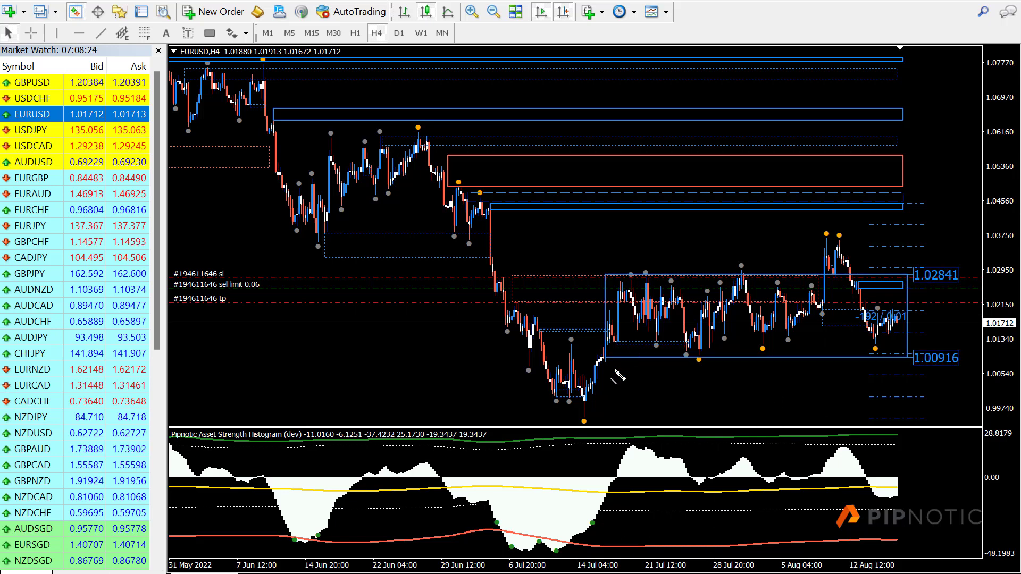
mouse_move(605, 355)
left_mouse_down()
mouse_move(663, 271)
mouse_move(703, 350)
mouse_move(750, 249)
mouse_move(780, 354)
mouse_move(839, 233)
mouse_move(872, 340)
mouse_move(898, 301)
left_mouse_up()
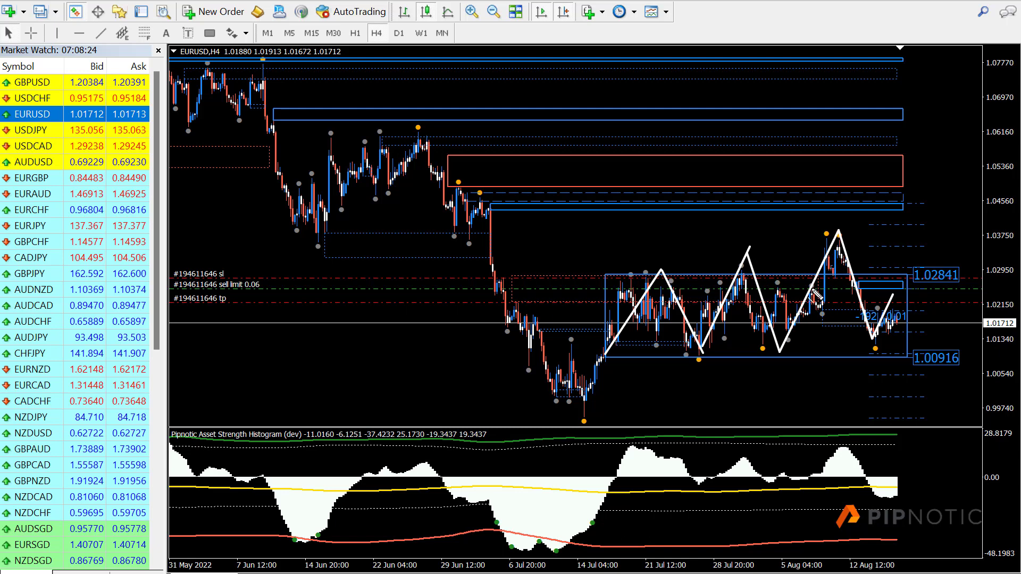
left_click_drag(892, 295, 915, 373)
Step: Mark the lower edge of the H4 range and the price areas beneath it with cyan lines and boxes
mouse_move(587, 417)
left_mouse_down()
mouse_move(723, 379)
mouse_move(947, 376)
left_mouse_up()
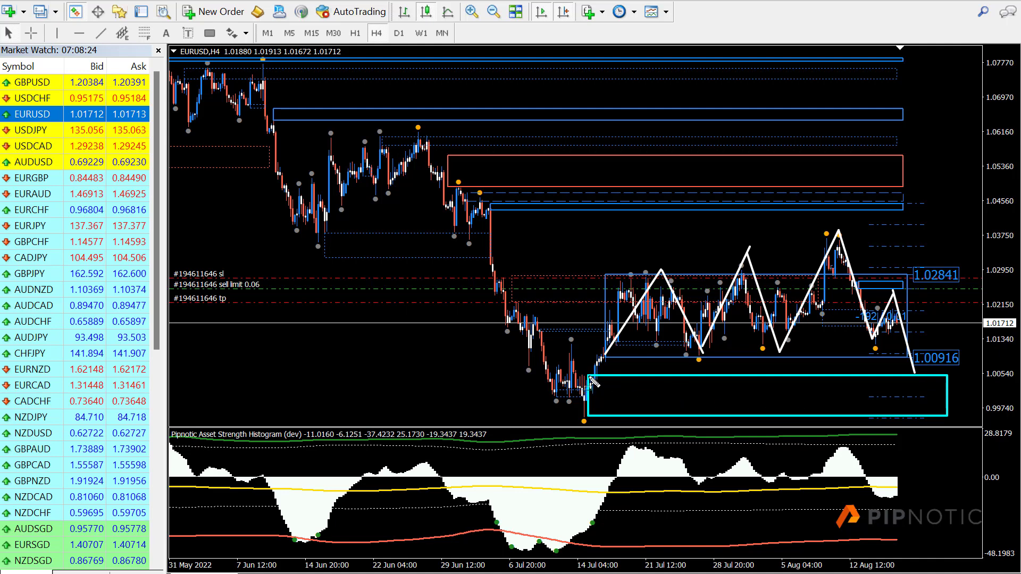
left_click_drag(590, 383, 910, 357)
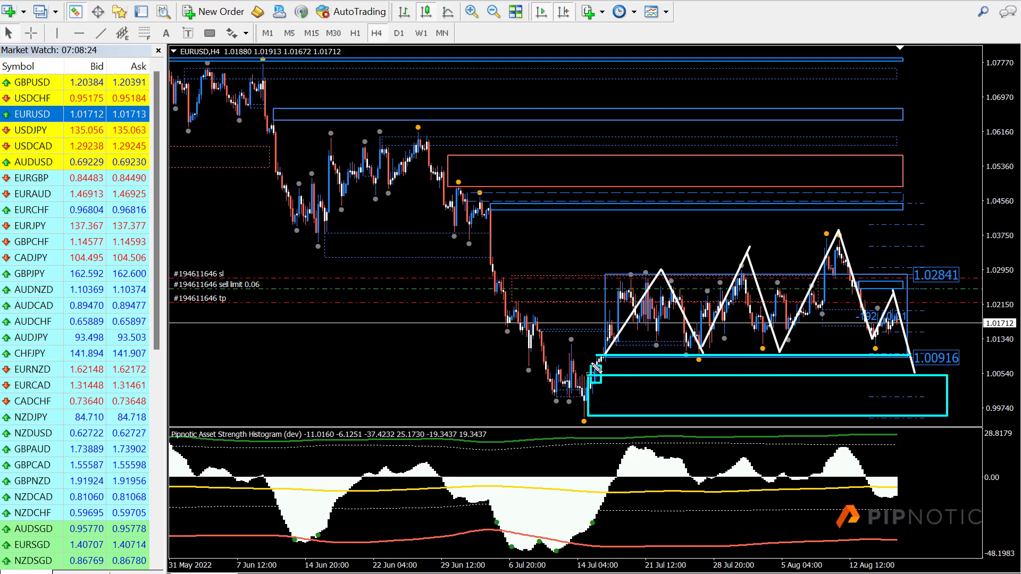
left_click_drag(594, 355, 914, 372)
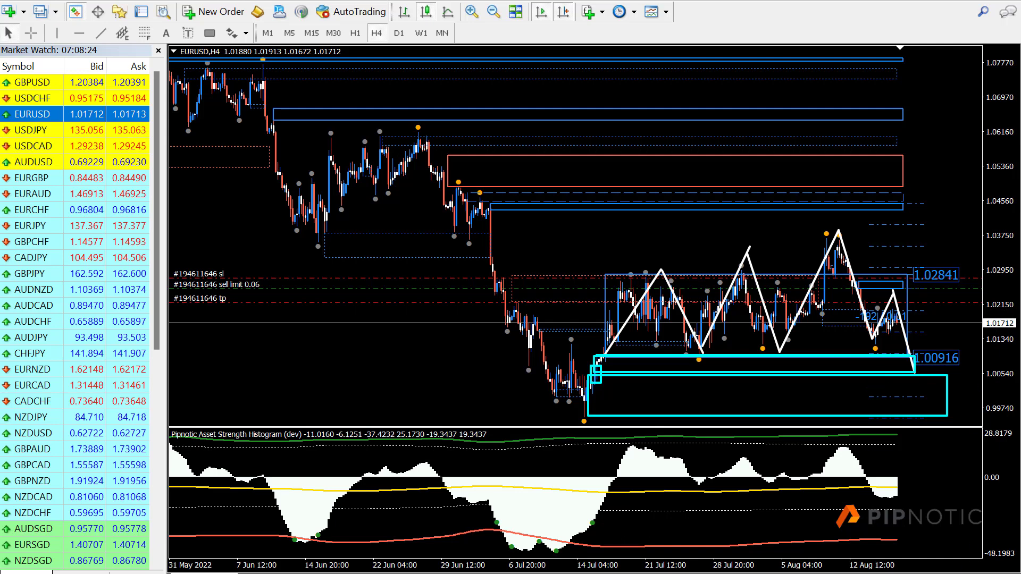
Step: Annotate in cyan the latest histogram bars, the August price peak above the range, and the range's upper edge
mouse_move(866, 445)
left_mouse_down()
mouse_move(930, 532)
mouse_move(950, 533)
left_mouse_up()
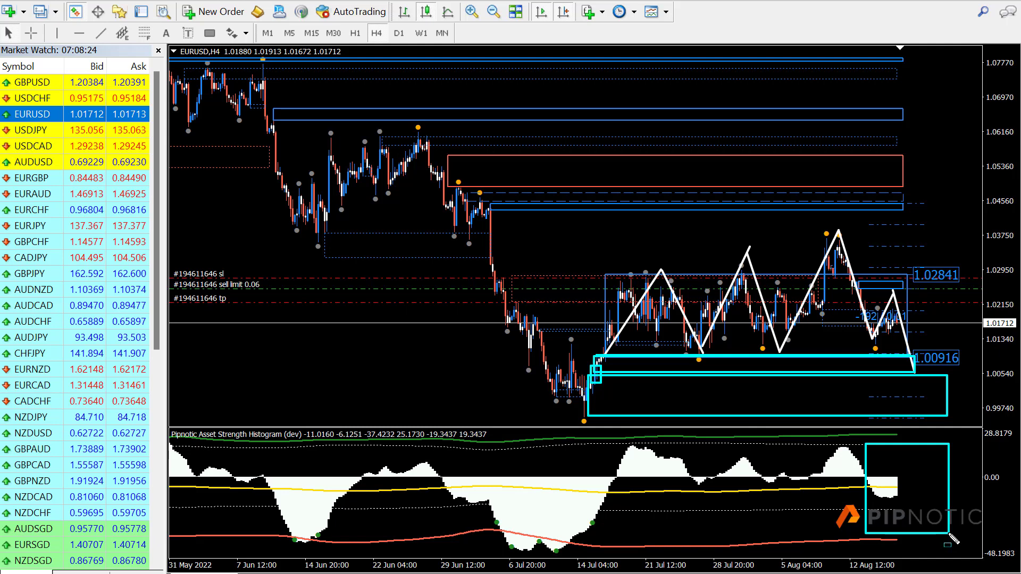
mouse_move(803, 225)
left_mouse_down()
mouse_move(847, 270)
mouse_move(866, 273)
left_mouse_up()
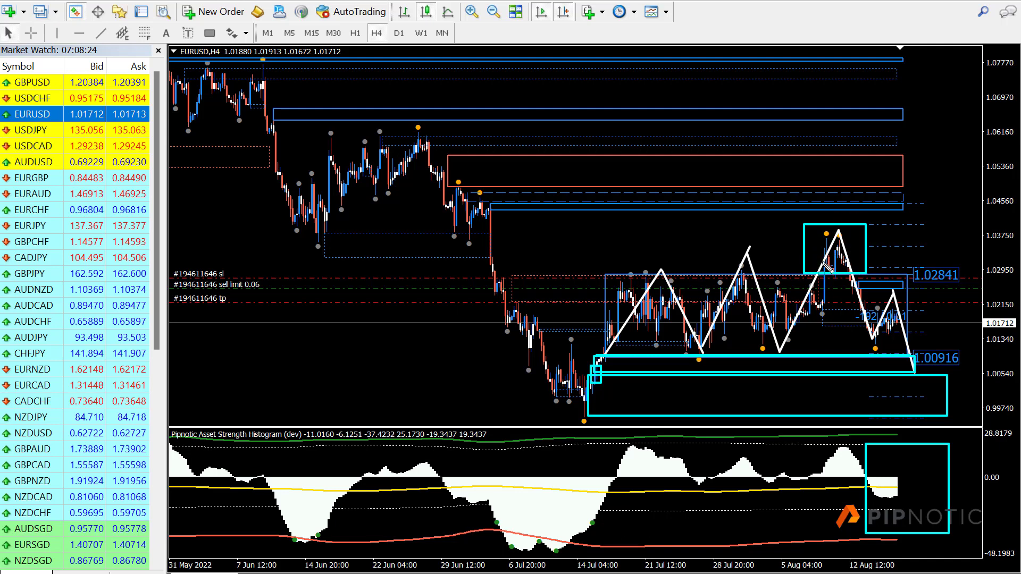
left_click_drag(601, 273, 910, 280)
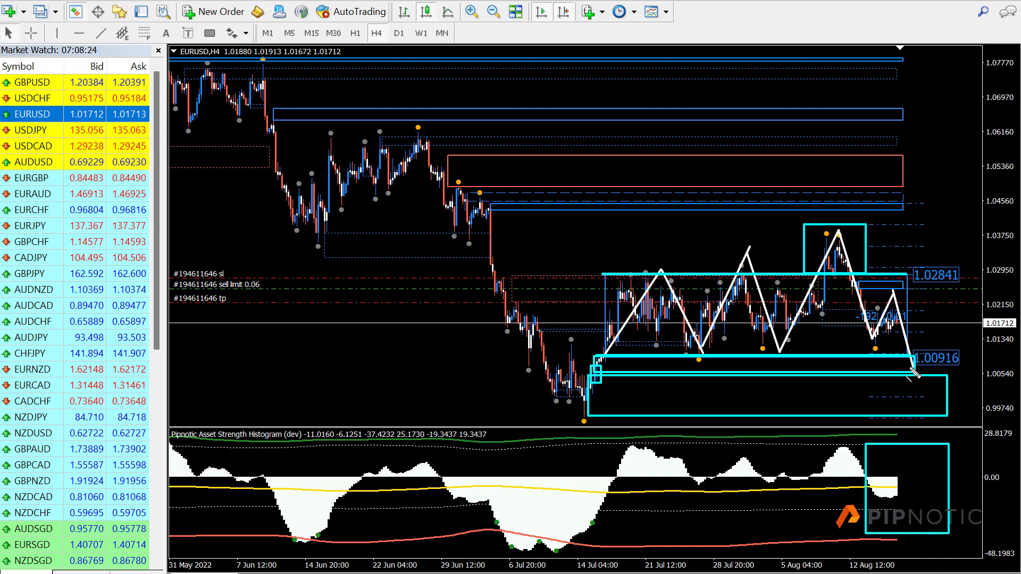
Step: Sketch white lines projecting price into the lower cyan box and back up, add crossing lines over the histogram box, and clear all annotations
mouse_move(912, 371)
left_mouse_down()
mouse_move(919, 415)
mouse_move(934, 406)
mouse_move(939, 290)
left_mouse_up()
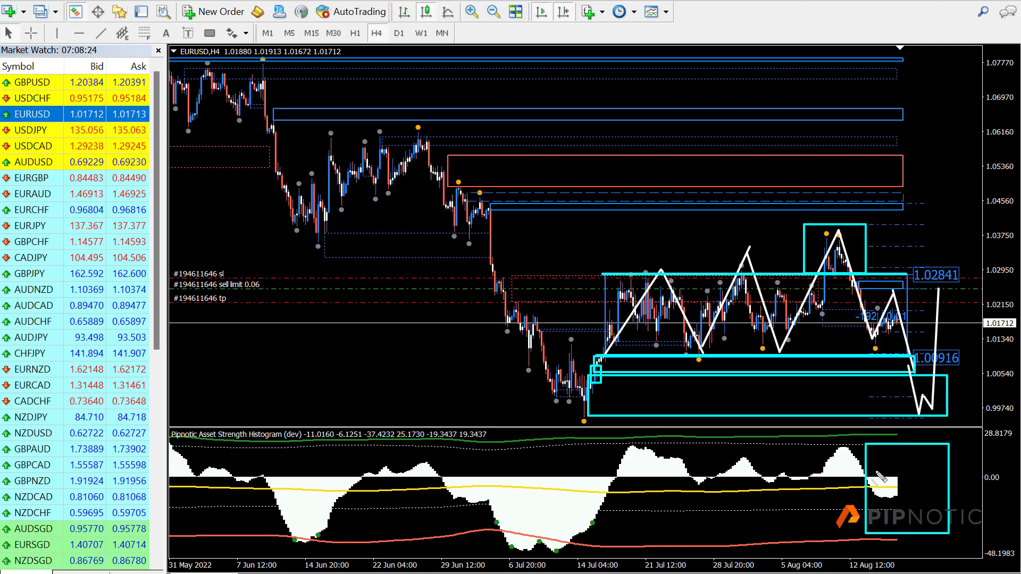
left_click_drag(870, 471, 902, 516)
left_click_drag(920, 480, 885, 532)
left_click_drag(868, 464, 938, 528)
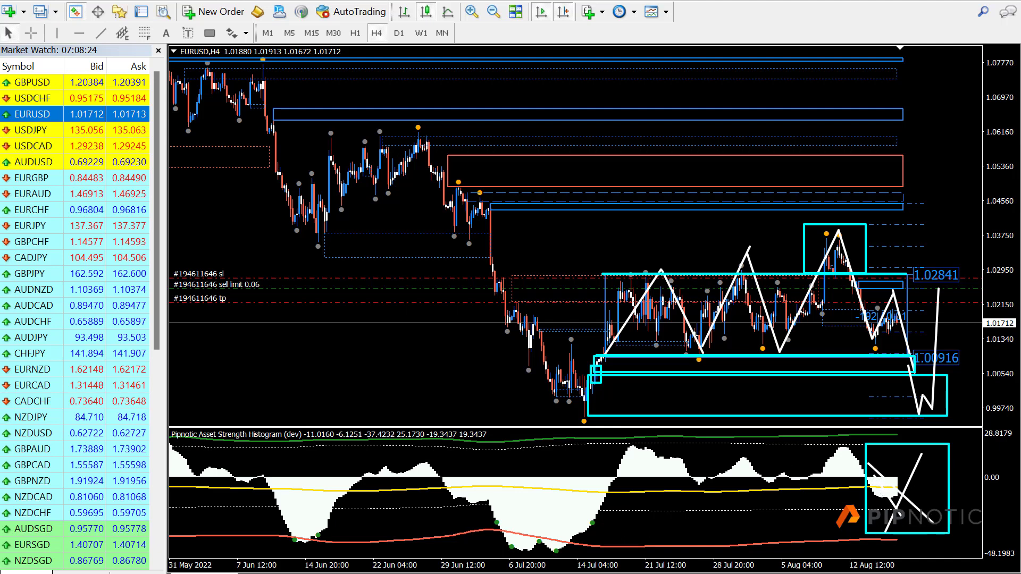
key("Escape")
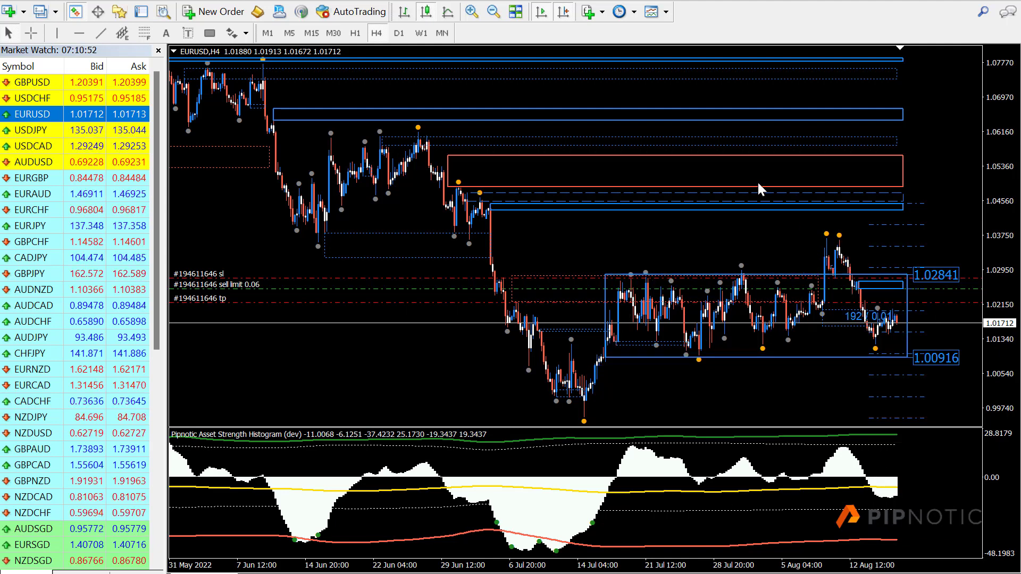
Step: Switch the EURUSD chart to the hourly timeframe and examine price and histogram around the mid-July lows
left_click(355, 36)
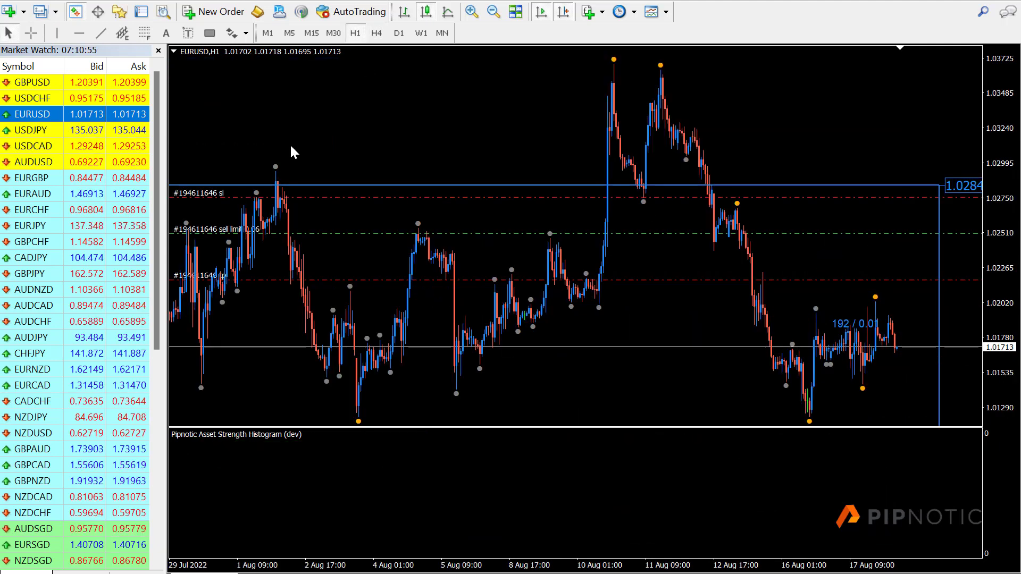
left_click(492, 14)
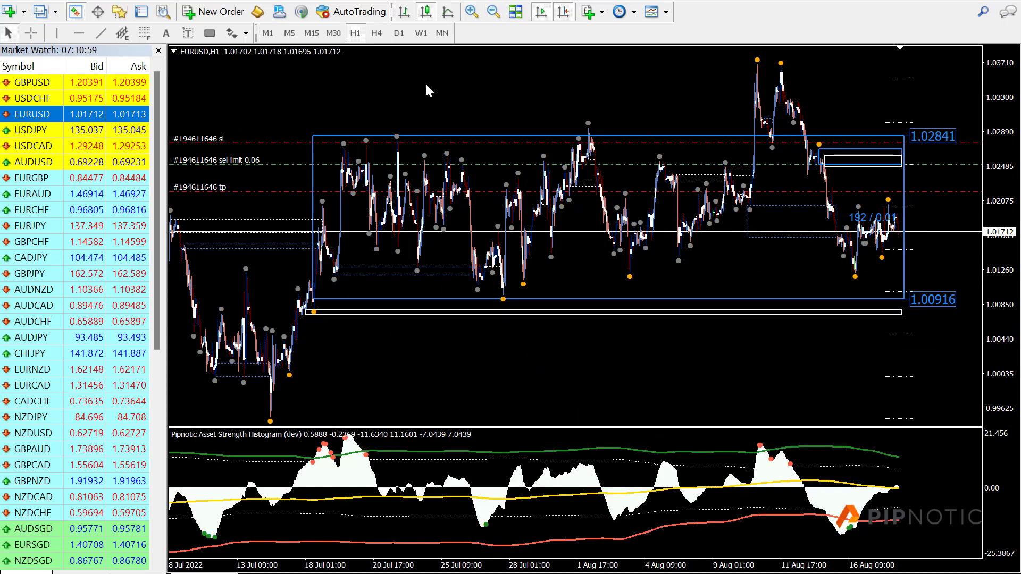
left_click(472, 11)
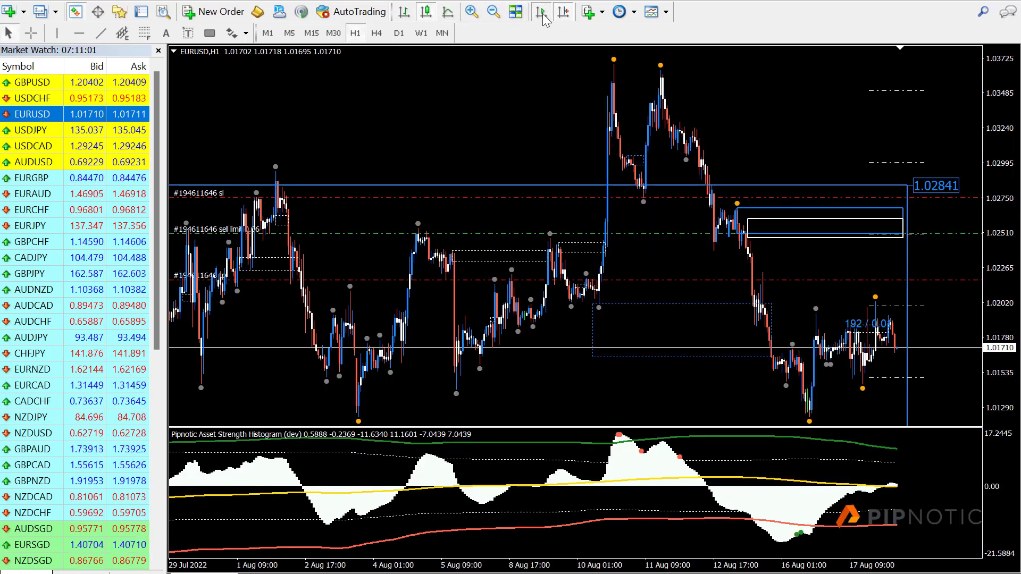
scroll(510, 166, "down", 3)
scroll(509, 160, "down", 3)
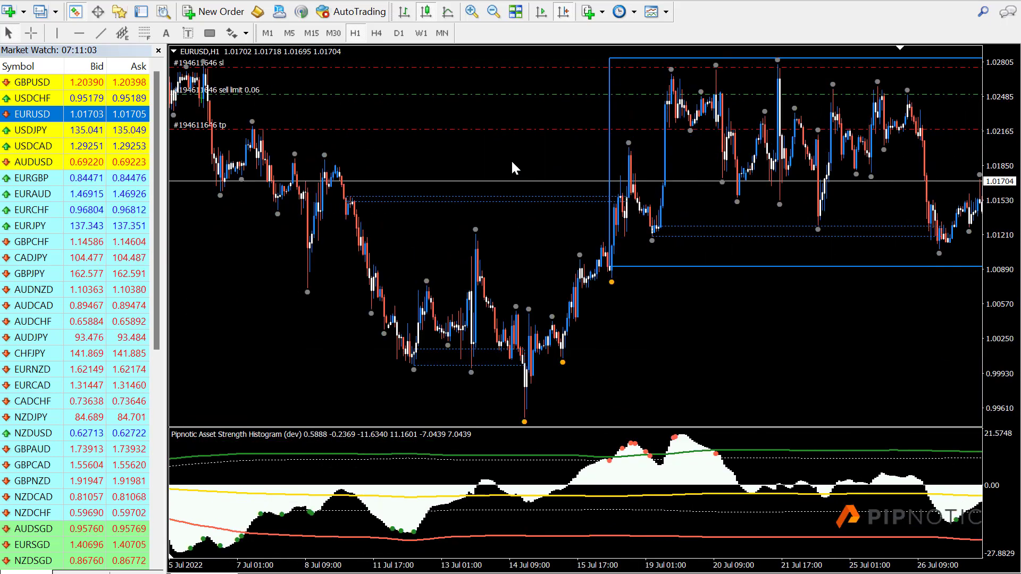
scroll(587, 161, "up", 1)
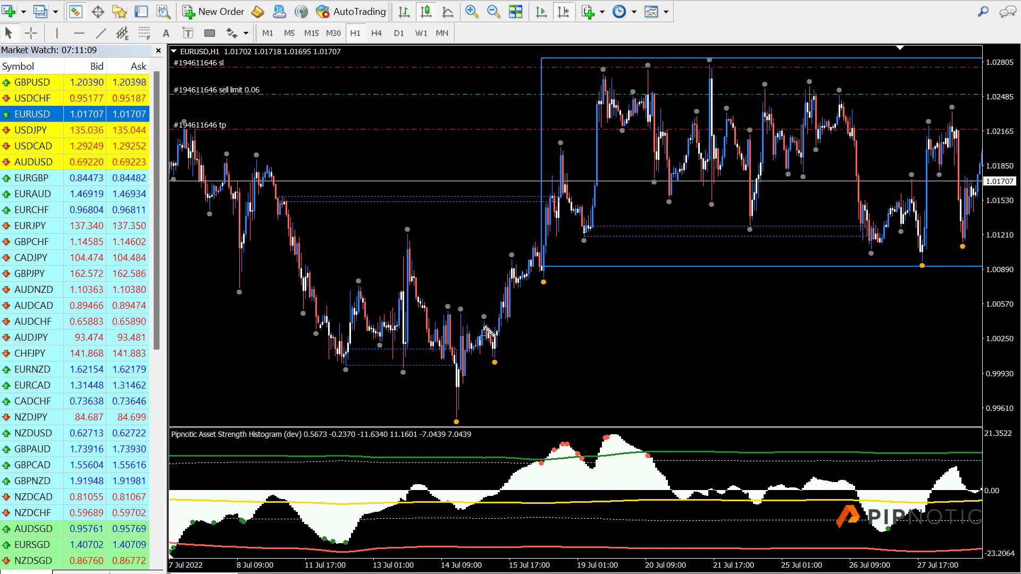
Step: Outline the mid-July price area beneath the range with a cyan box, and clear the markup
left_click_drag(417, 289, 536, 309)
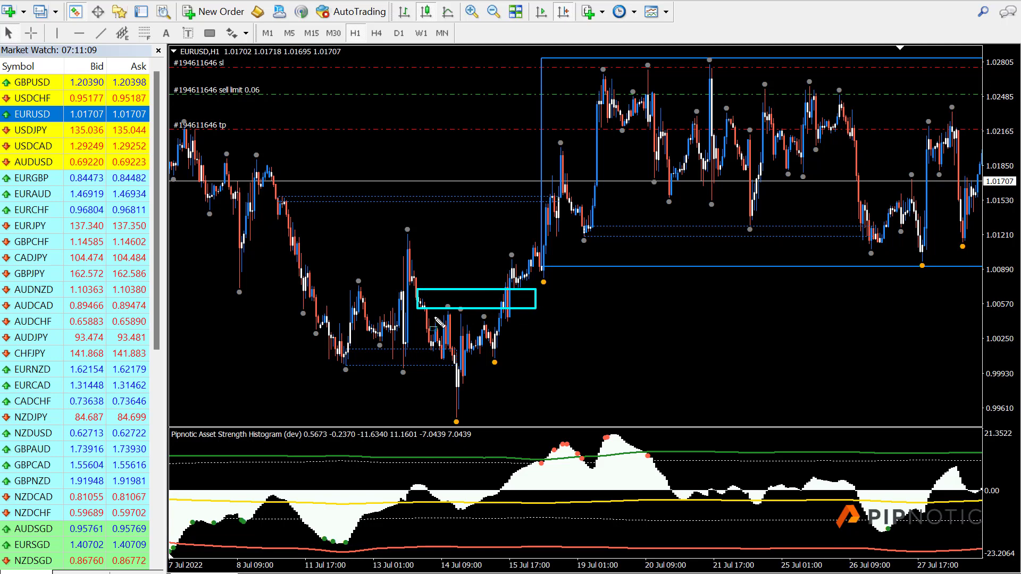
double_click(460, 308)
key("Delete")
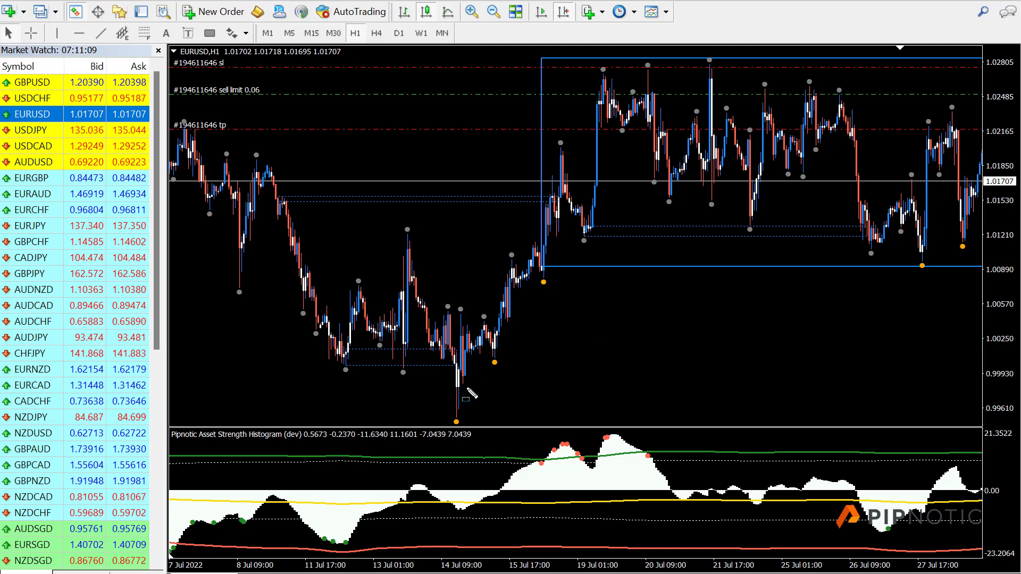
mouse_move(469, 390)
left_mouse_down()
mouse_move(574, 312)
mouse_move(780, 303)
mouse_move(981, 322)
left_mouse_up()
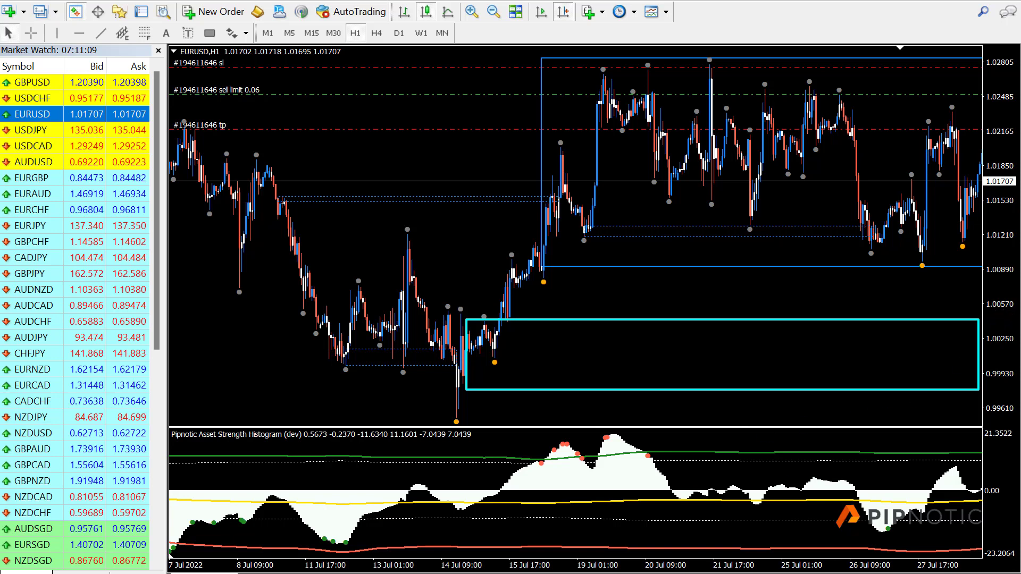
key("Delete")
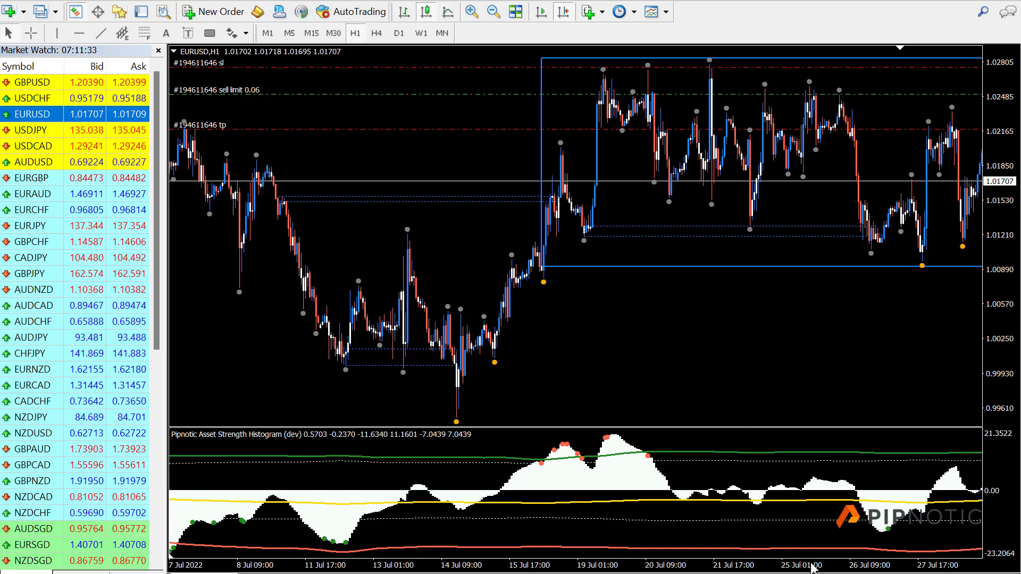
Step: Draw a rectangle zone on the hourly chart from the mid-July low past the latest bars, spanning about 0.99522 to 1.00050
left_click(494, 11)
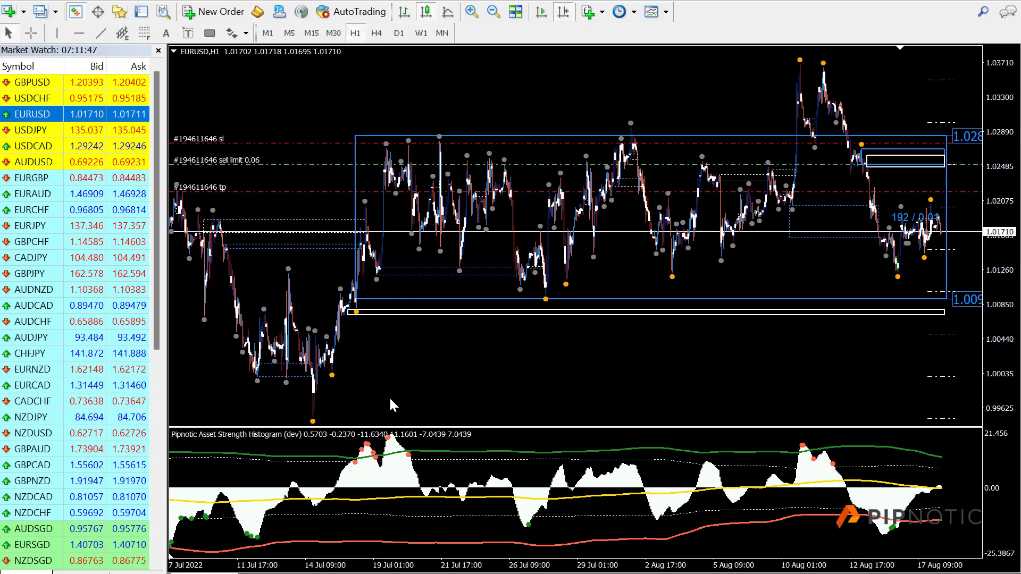
left_click(209, 33)
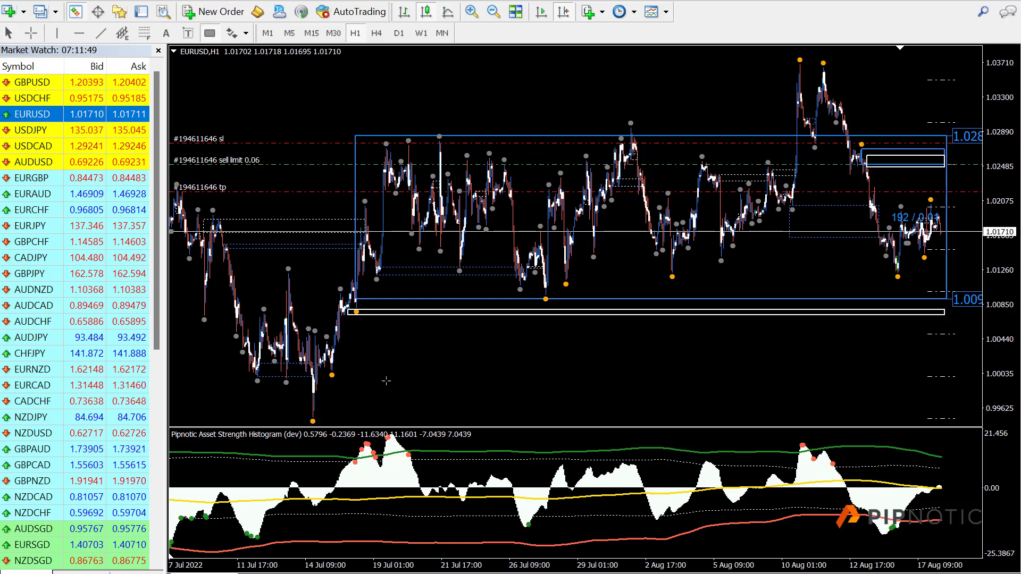
left_click_drag(314, 421, 983, 373)
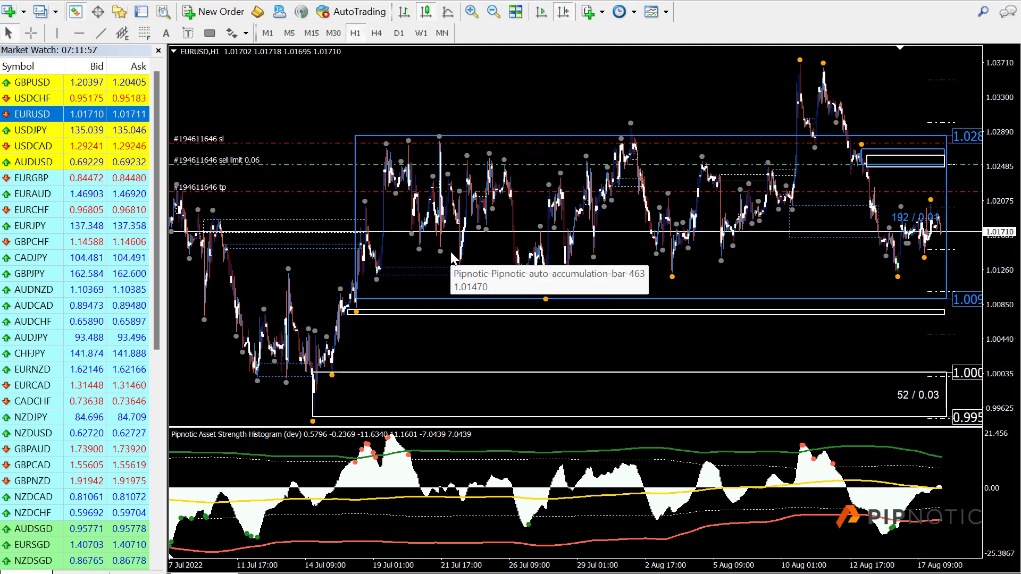
Step: Delete the blue rectangle marking the sideways range between 1.02841 and 1.00916
left_click(469, 12)
left_click_drag(771, 394, 337, 200)
left_click_drag(771, 202, 382, 200)
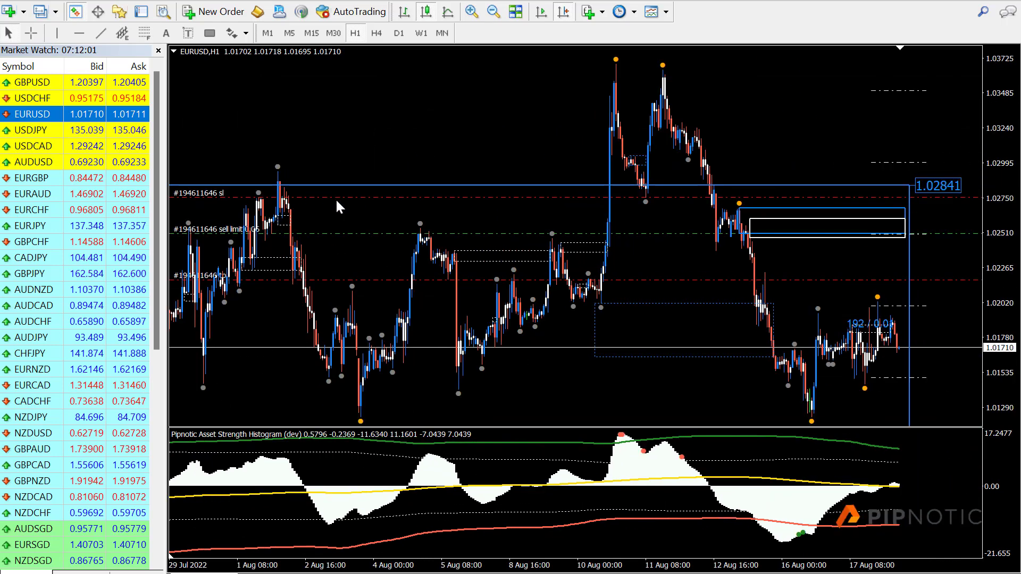
left_click_drag(999, 202, 999, 277)
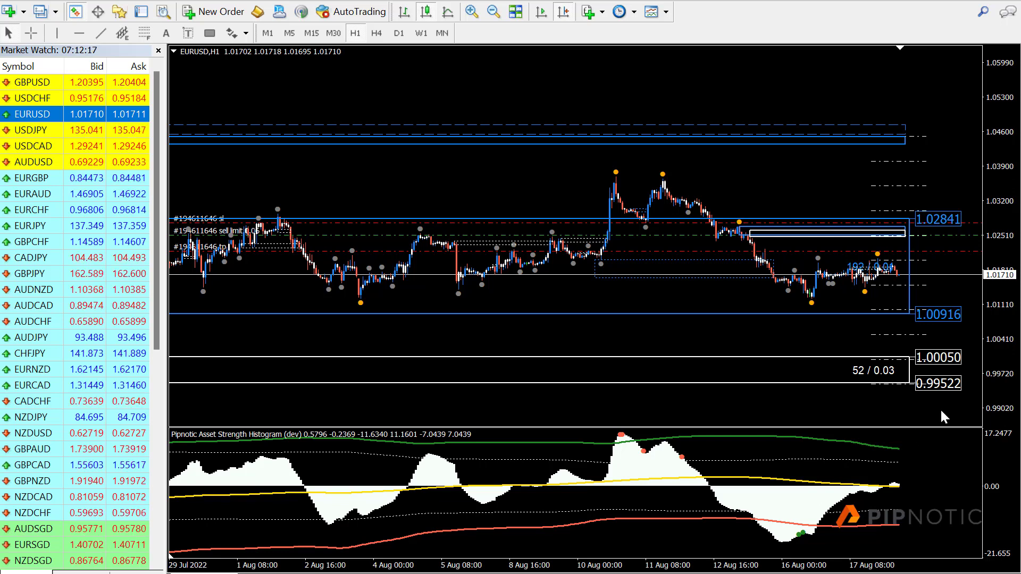
left_click_drag(1003, 426, 1004, 483)
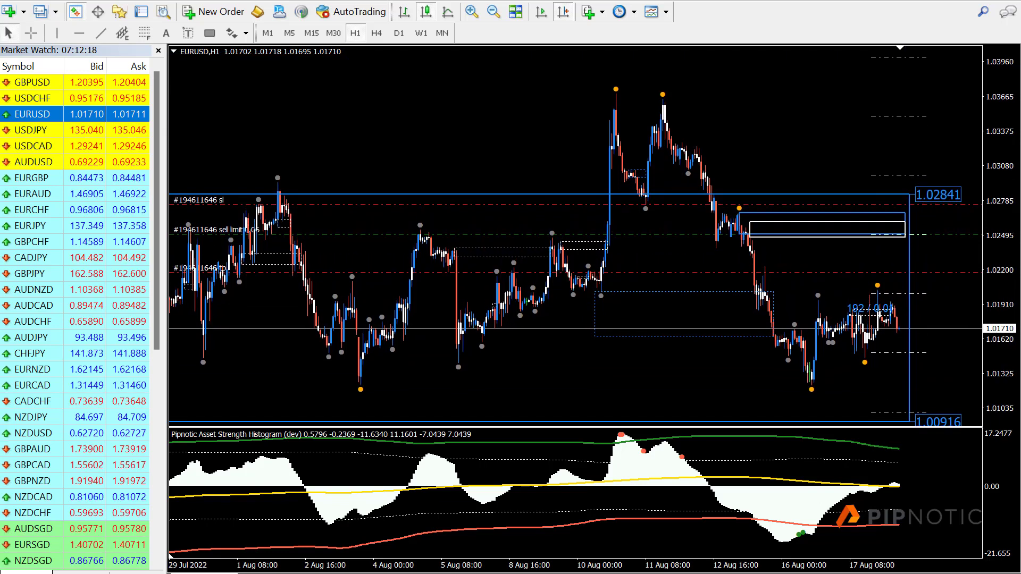
double_click(906, 195)
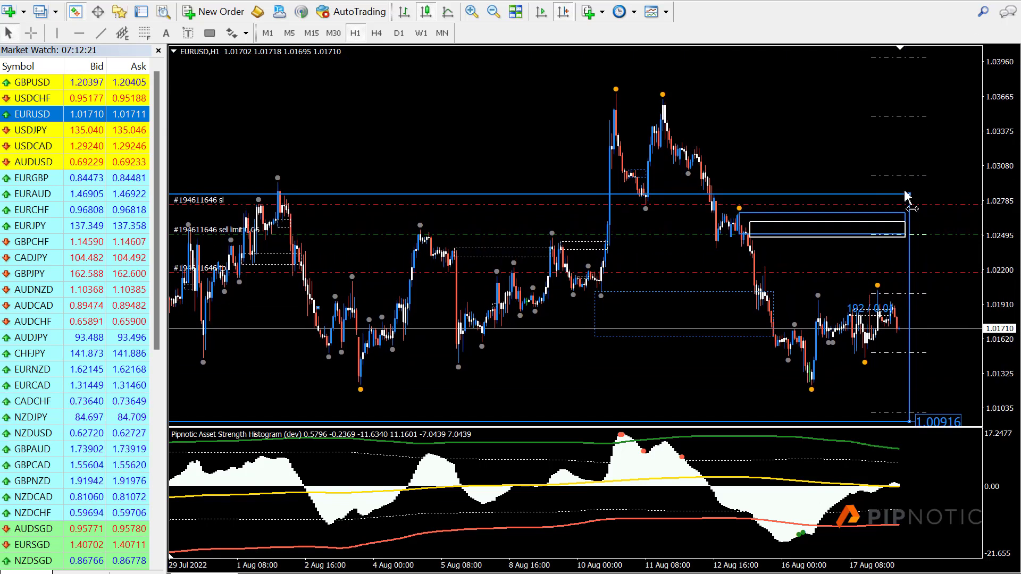
key("Delete")
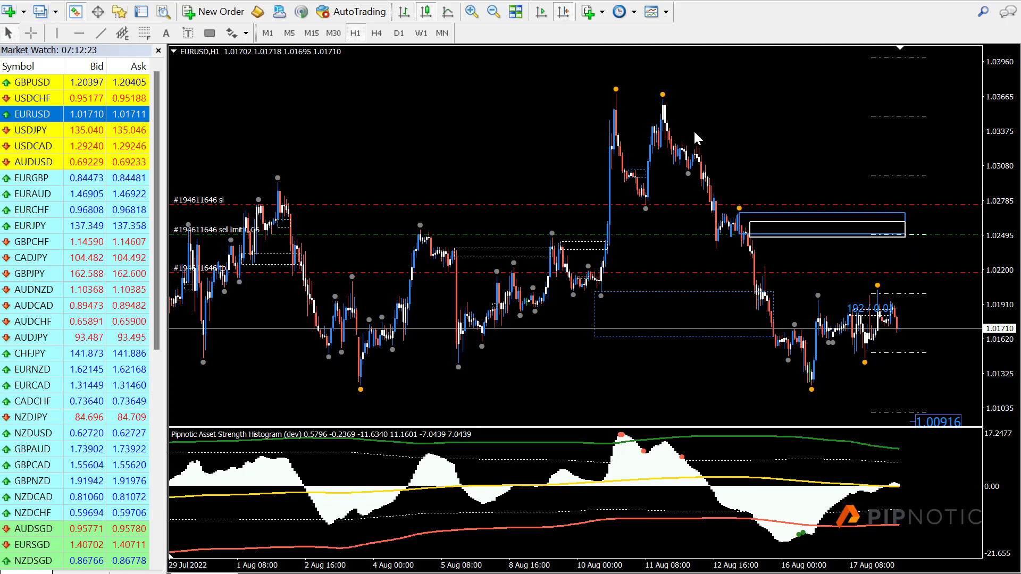